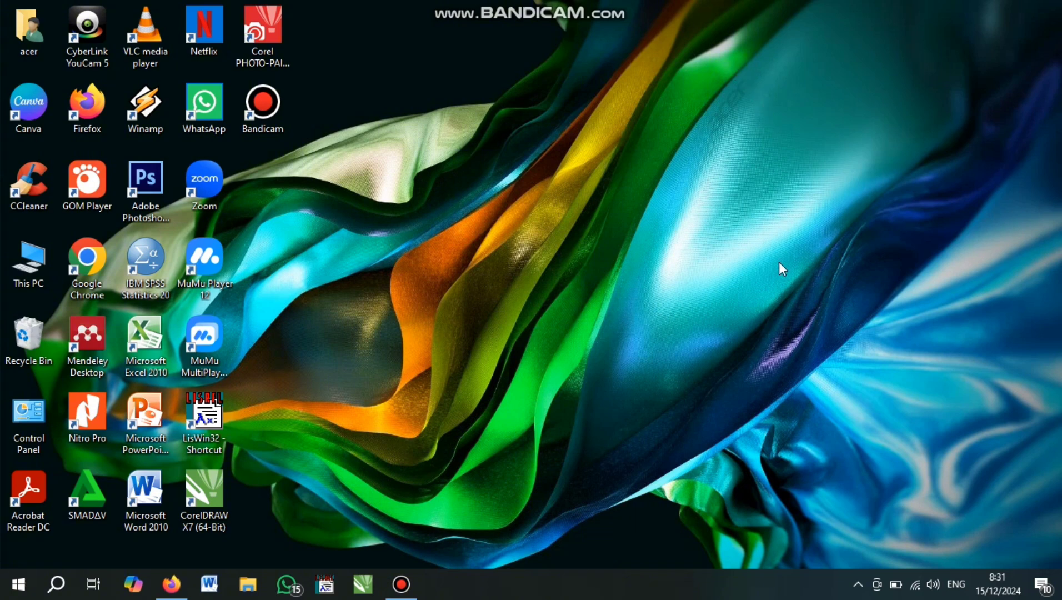
Switch to Firefox, search the web for "wordwall" and open the Wordwall site from the results.
{"action": "left_click", "coordinate": [173, 583]}
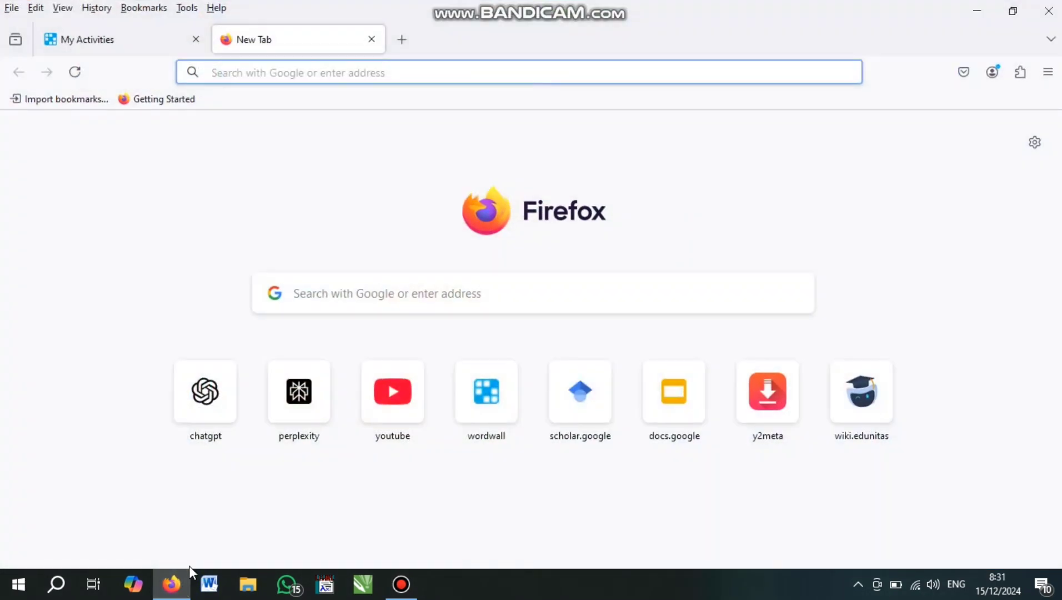
{"action": "type", "text": "word"}
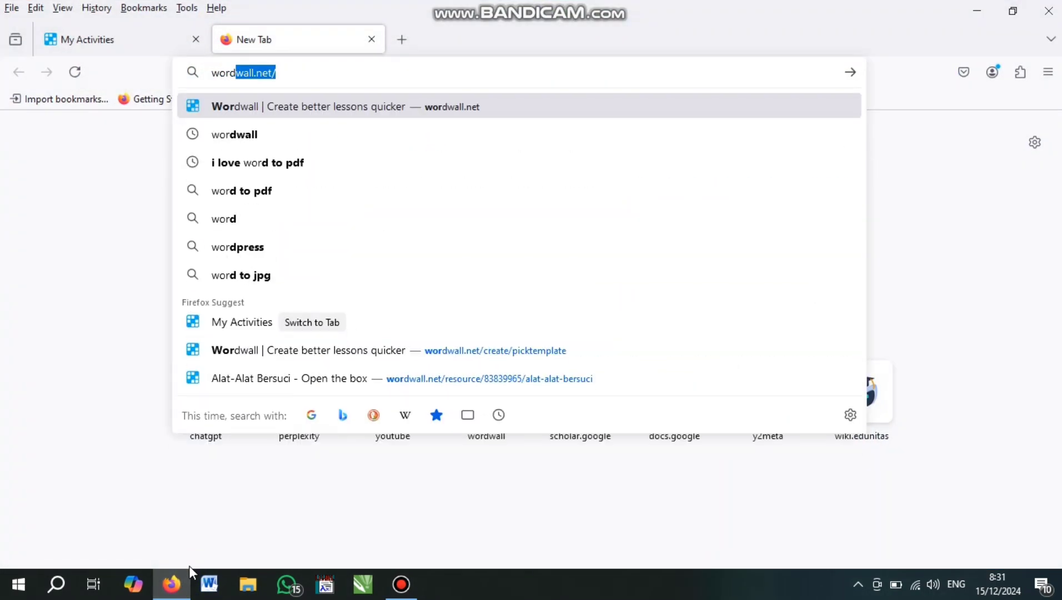
{"action": "type", "text": "wall"}
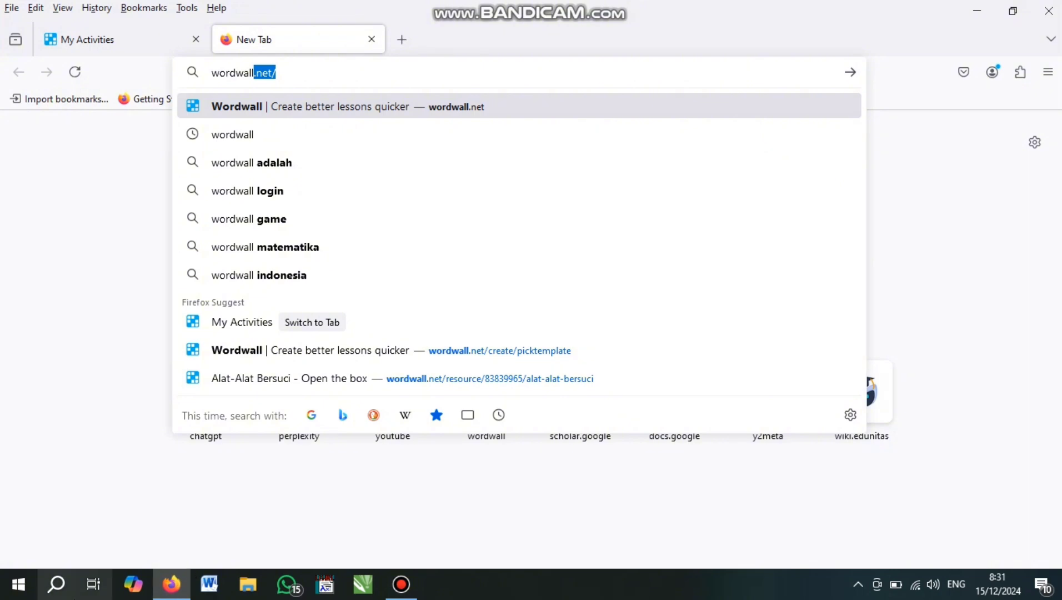
{"action": "left_click", "coordinate": [419, 136]}
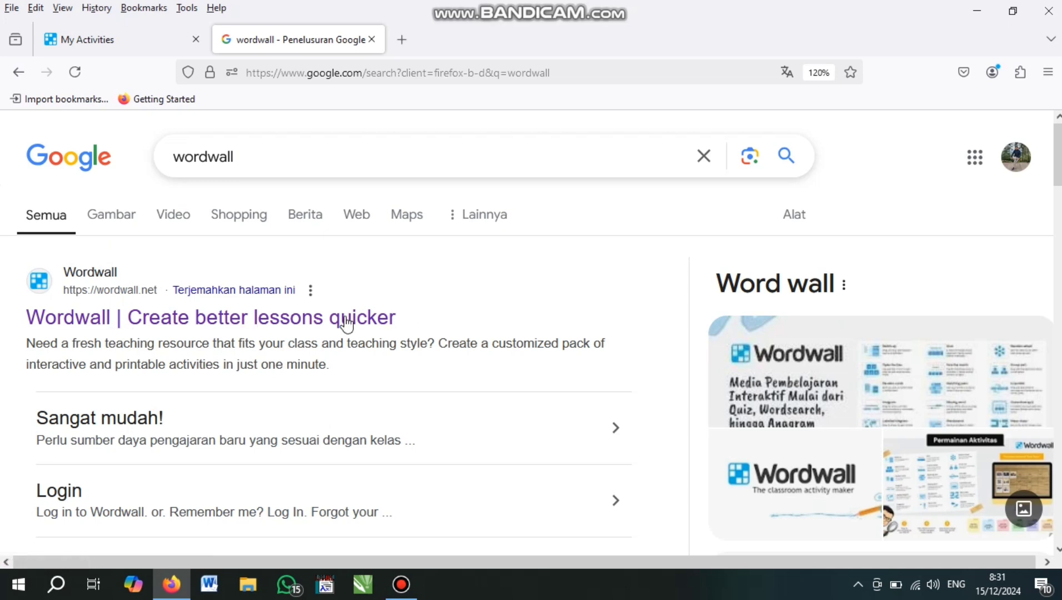
{"action": "left_click", "coordinate": [285, 320]}
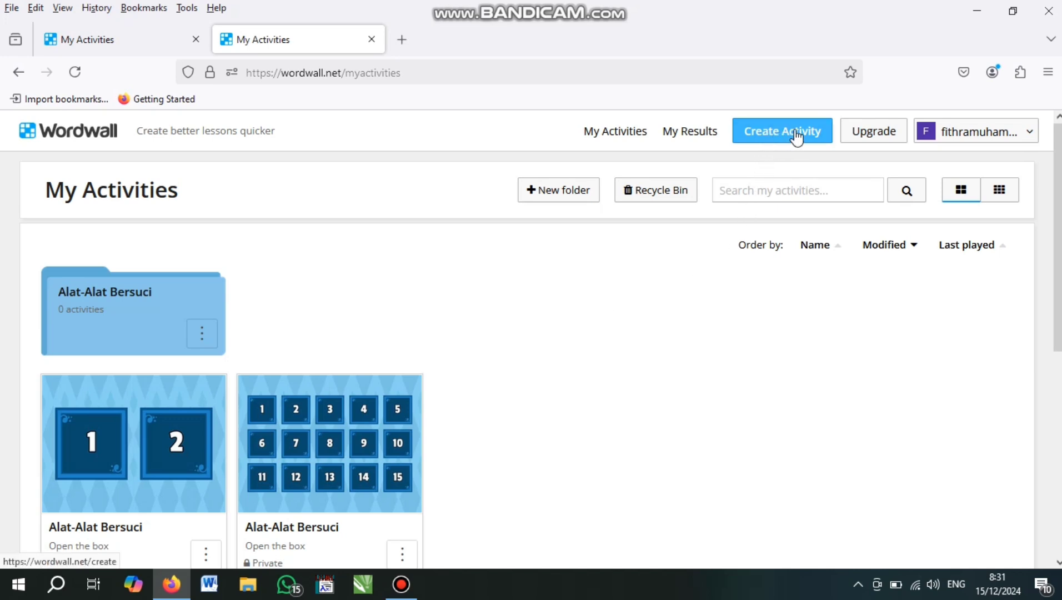
Create a new activity using the "Open the box" template.
{"action": "left_click", "coordinate": [815, 141]}
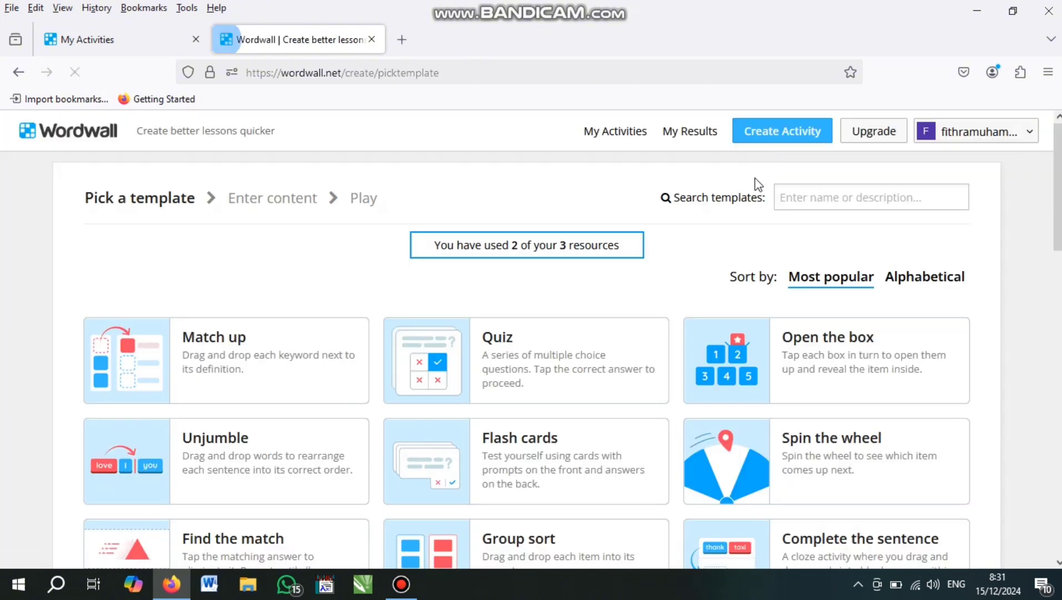
{"action": "scroll", "coordinate": [685, 238], "scroll_direction": "down", "scroll_amount": 1}
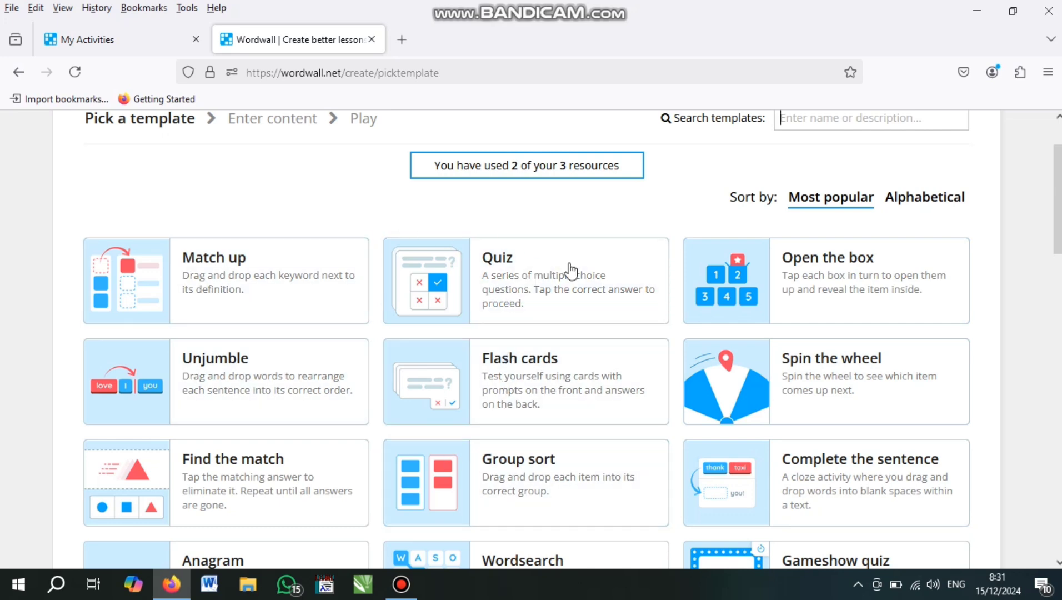
{"action": "left_click", "coordinate": [828, 287]}
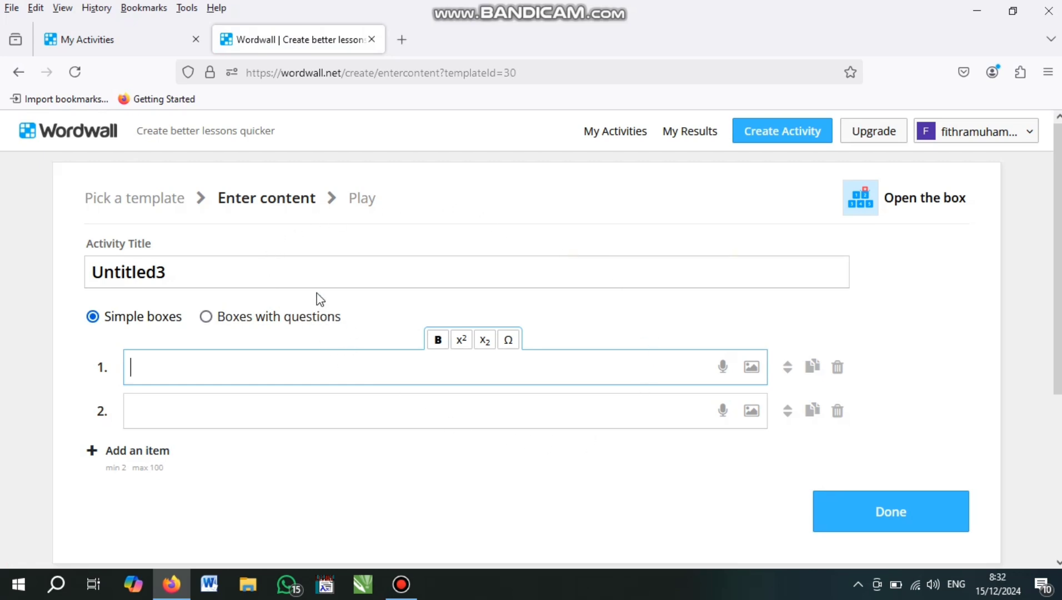
Title the activity "Alat-Alat Bersuci" and set its format to Boxes with questions.
{"action": "double_click", "coordinate": [173, 279]}
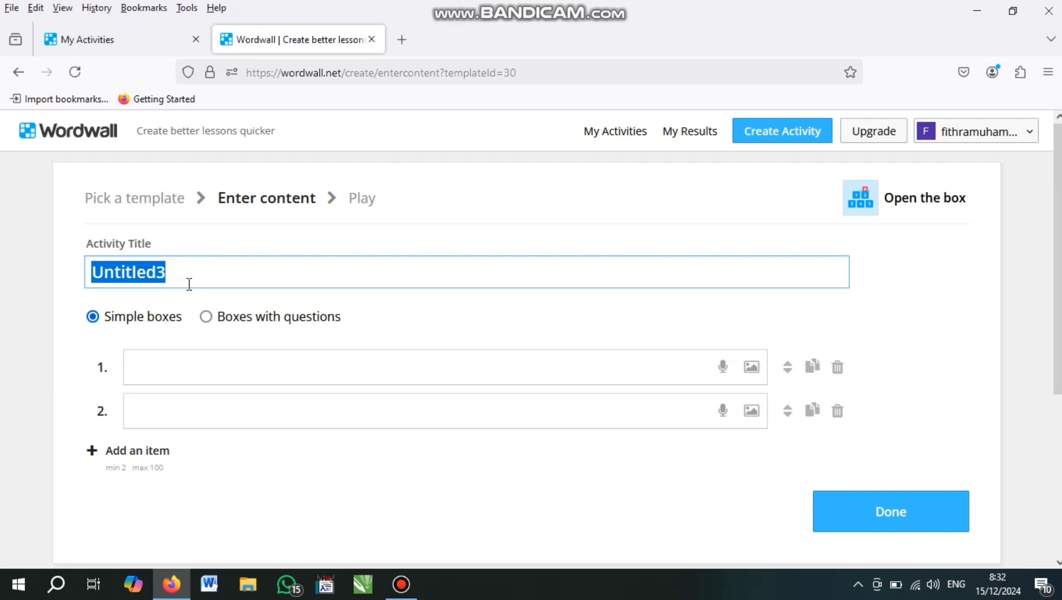
{"action": "type", "text": "Alat"}
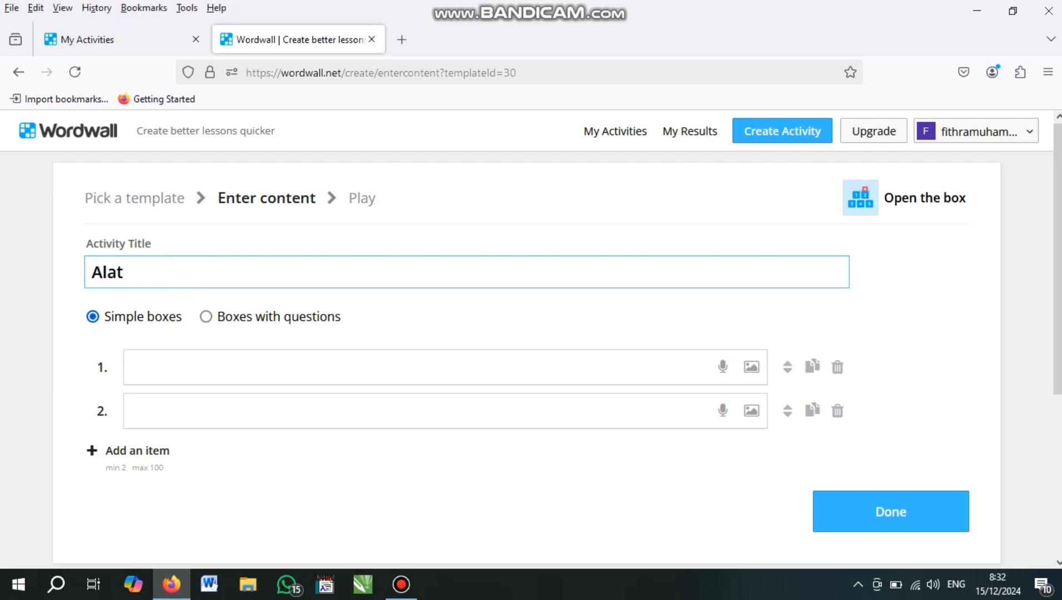
{"action": "type", "text": "-Alat Bersuci"}
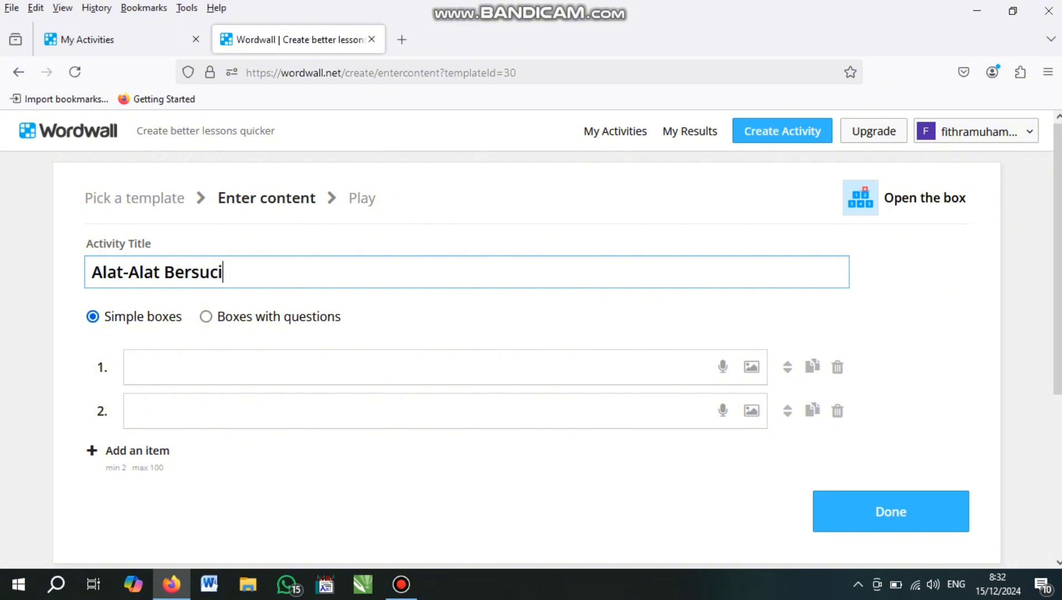
{"action": "left_click", "coordinate": [206, 316]}
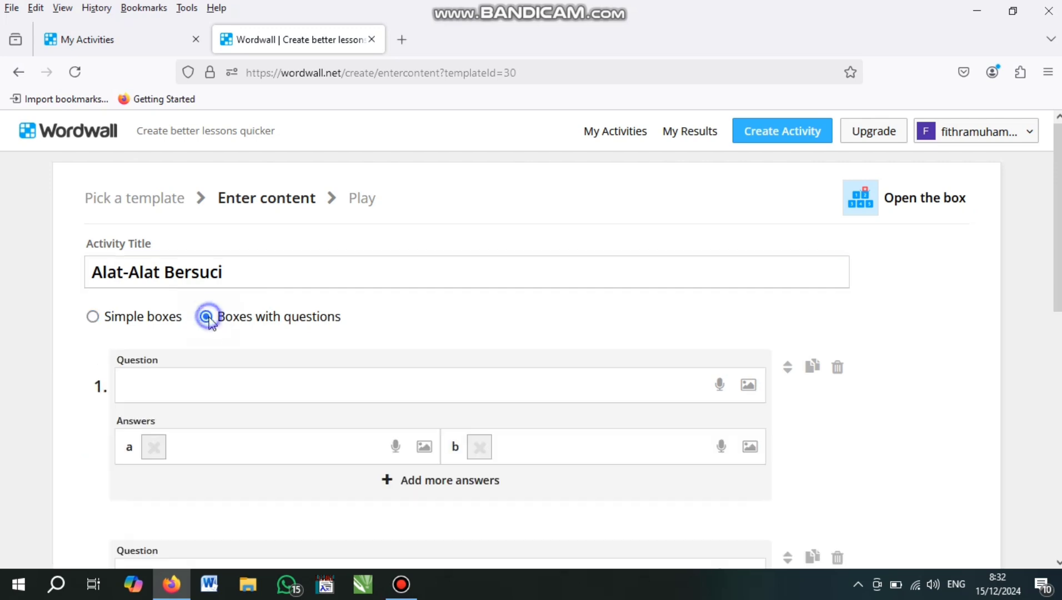
Enter "Bagaimana cara mensucikan najis mughalazah" as the text of question 1.
{"action": "left_click", "coordinate": [256, 389]}
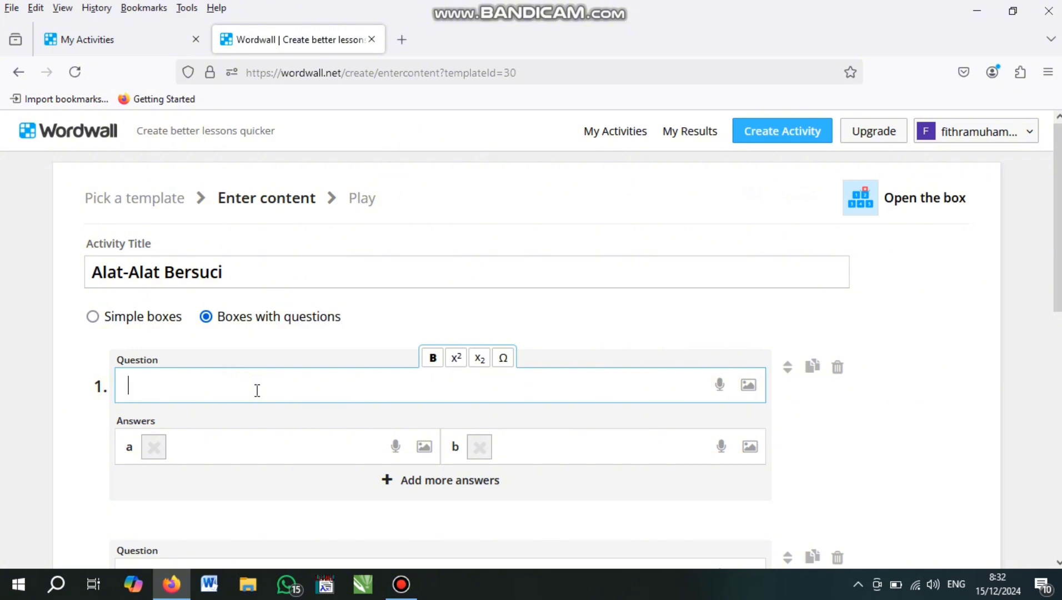
{"action": "type", "text": "M"}
{"action": "key", "text": "BackSpace"}
{"action": "type", "text": "Bagaimana "}
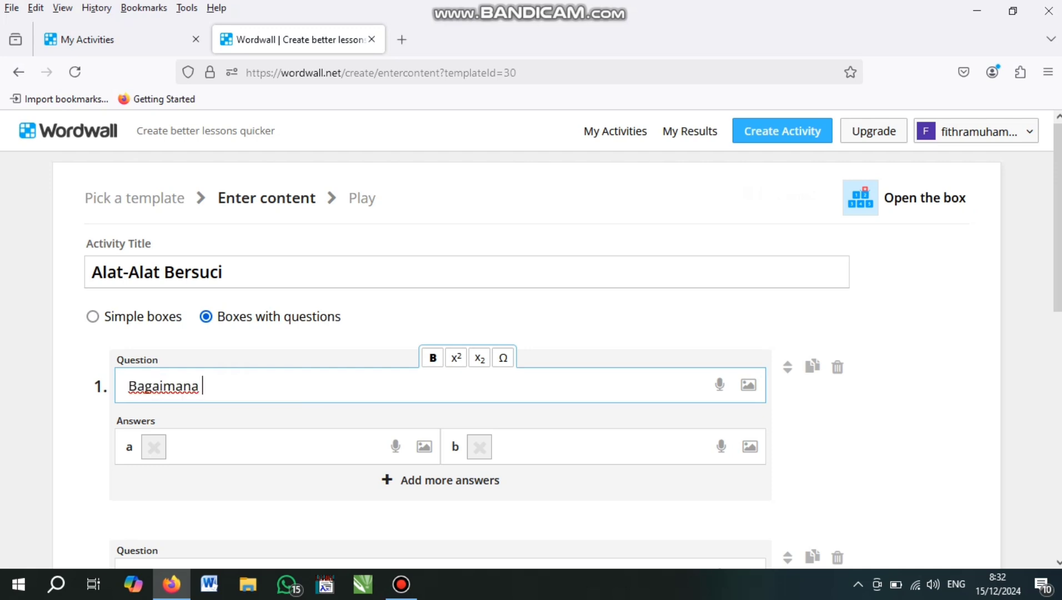
{"action": "type", "text": "cara mensucikan "}
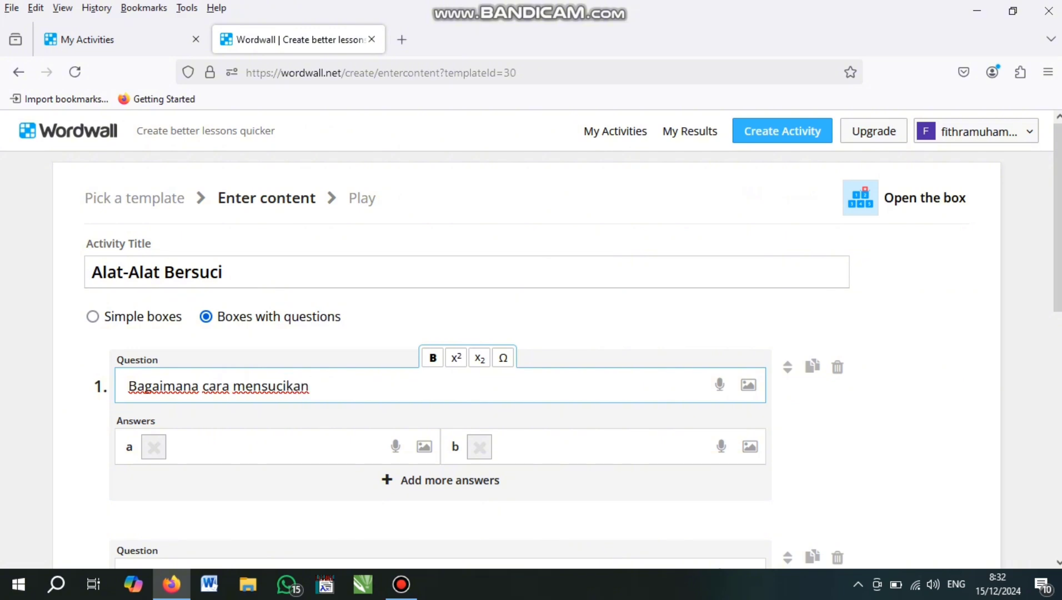
{"action": "type", "text": "najis mughla"}
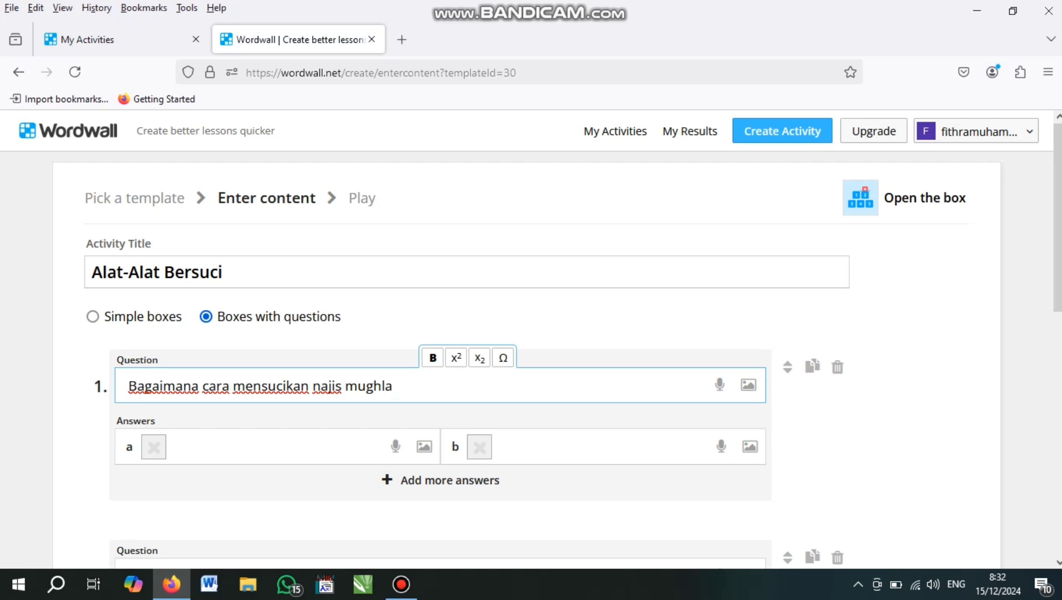
{"action": "key", "text": "BackSpace"}
{"action": "key", "text": "BackSpace"}
{"action": "type", "text": "alazah"}
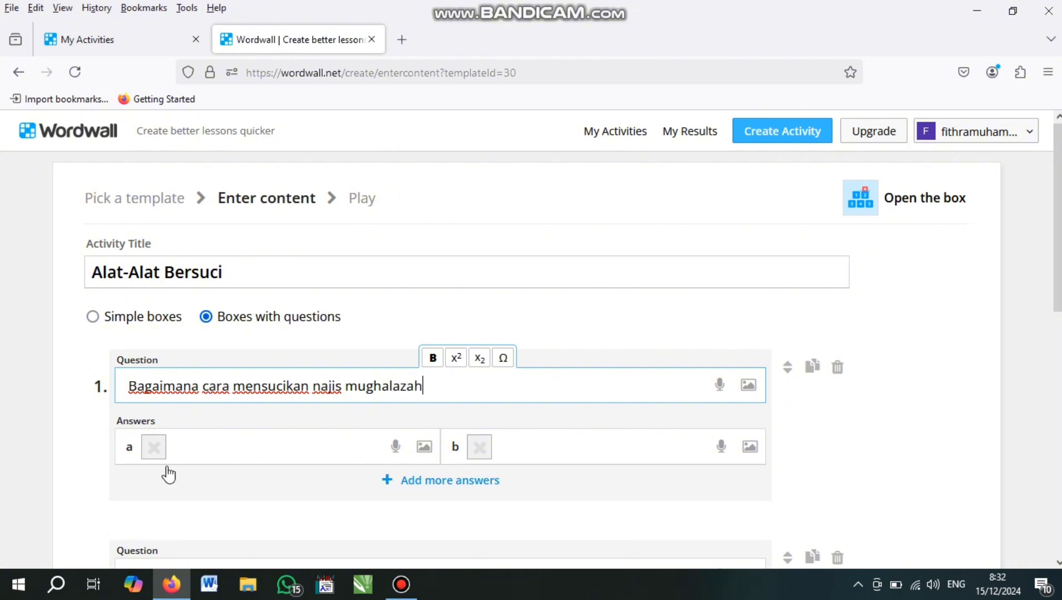
Enter "dibiarkan kering ditempat" as answer a of question 1.
{"action": "left_click", "coordinate": [204, 447]}
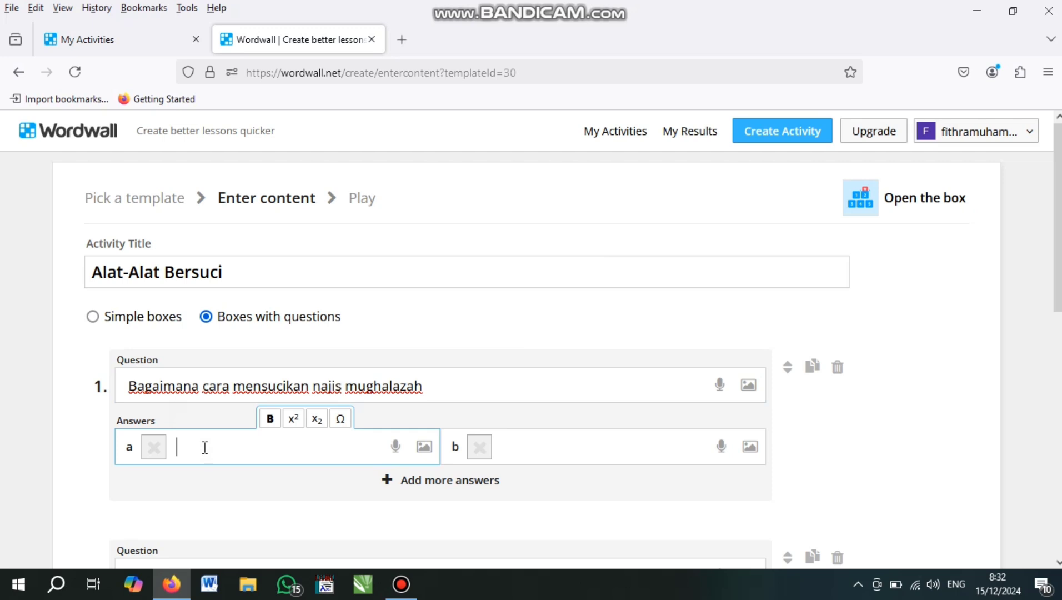
{"action": "type", "text": "dibiarkan kering d"}
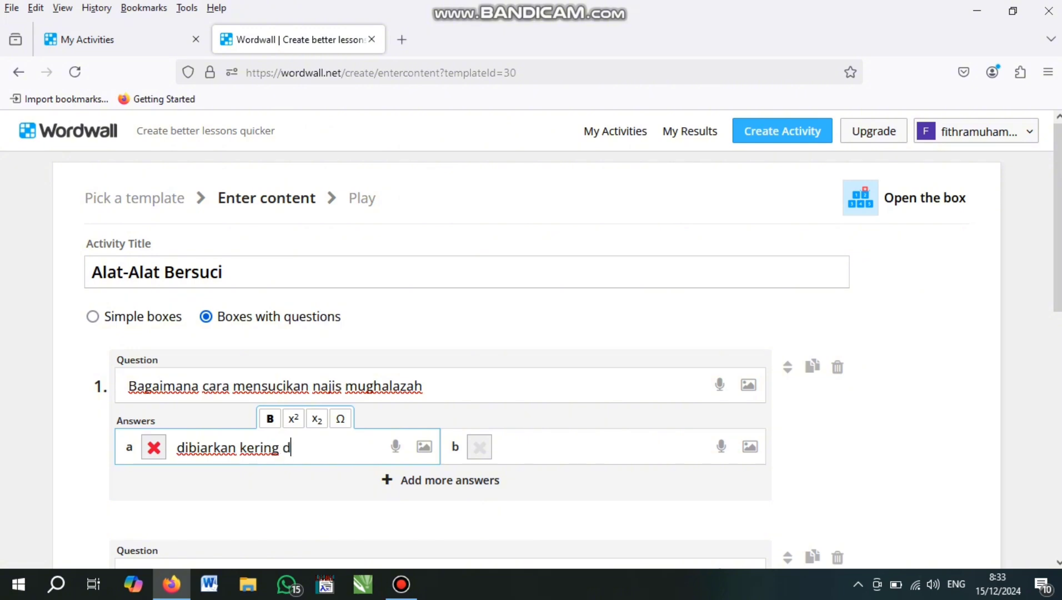
{"action": "type", "text": "itempat"}
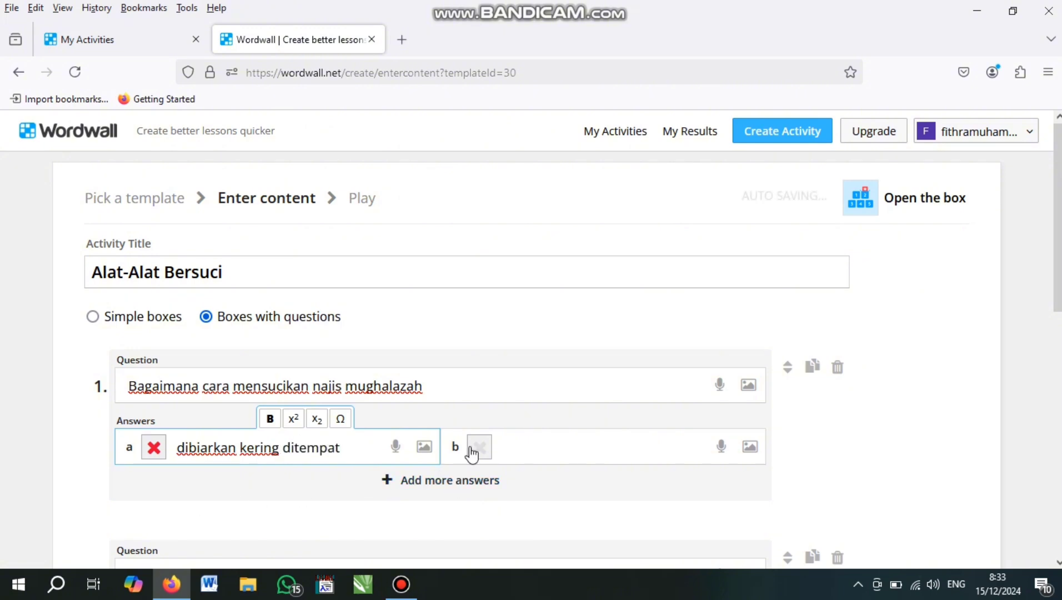
Enter "Disucikan dengan 7 kali basuhan air, yang salah satunya dicampur tanah" as answer b of question 1.
{"action": "left_click", "coordinate": [529, 436]}
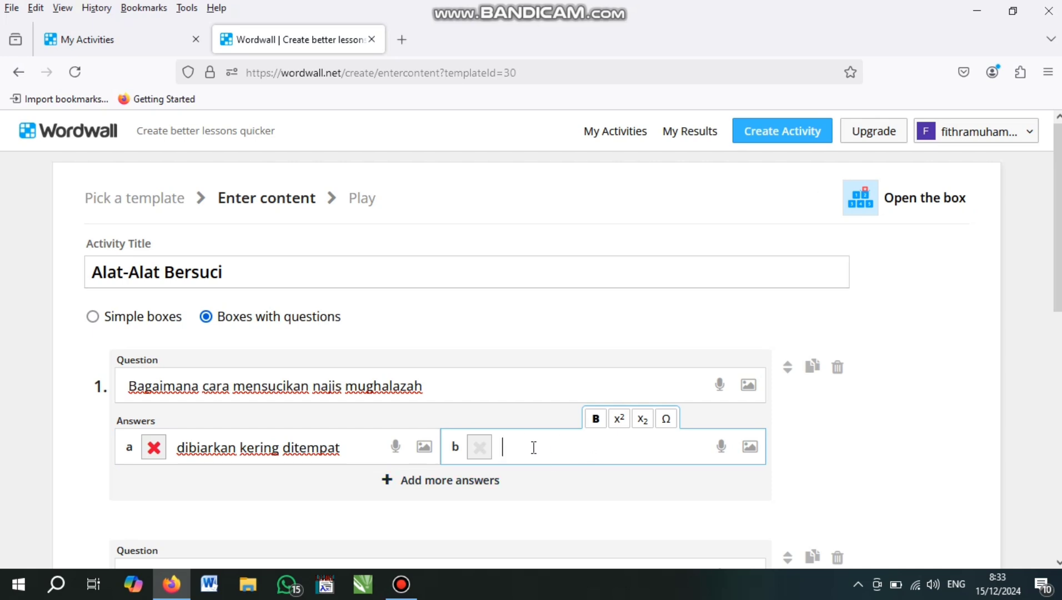
{"action": "type", "text": "Disucikan den"}
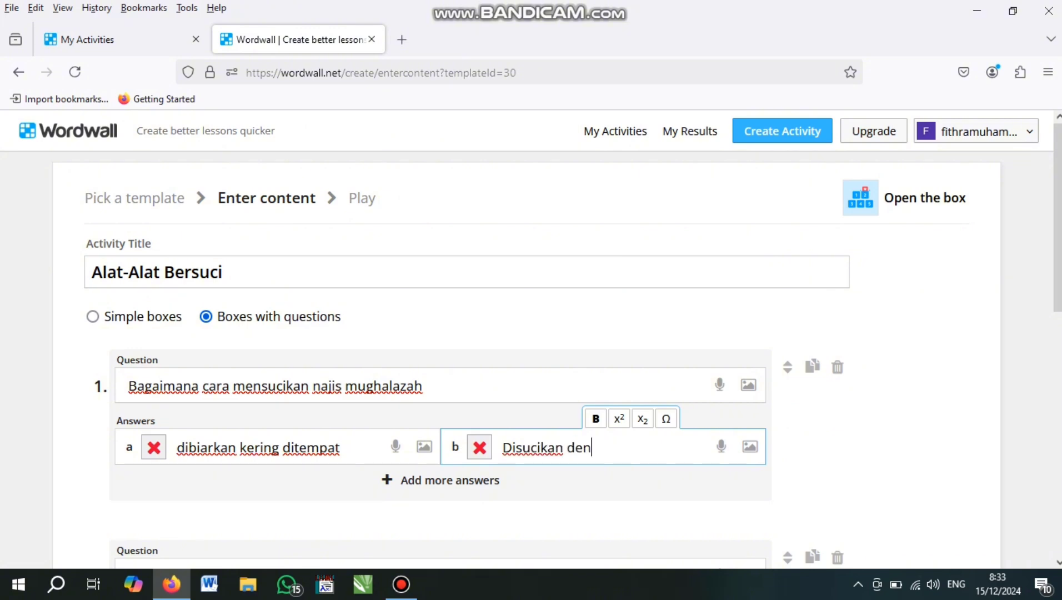
{"action": "type", "text": "gan 7 kali ba"}
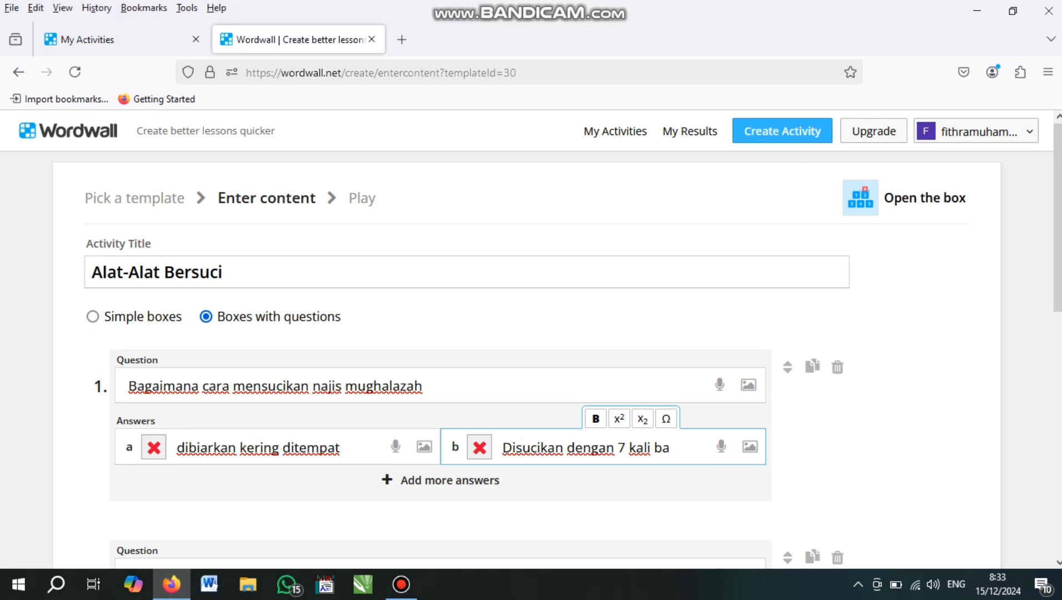
{"action": "type", "text": "suhan"}
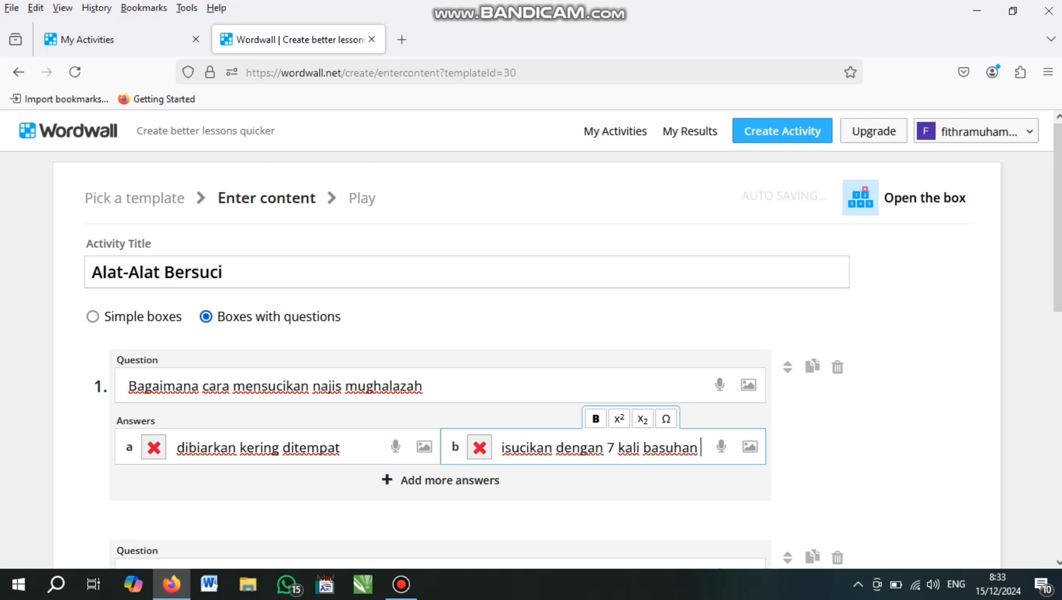
{"action": "type", "text": " air,"}
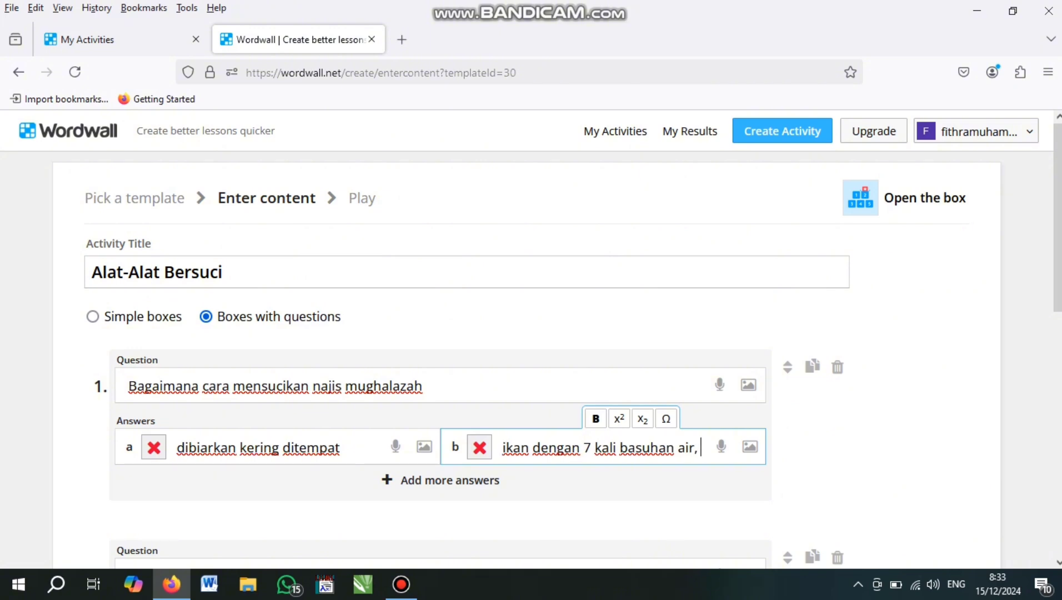
{"action": "type", "text": " yang s"}
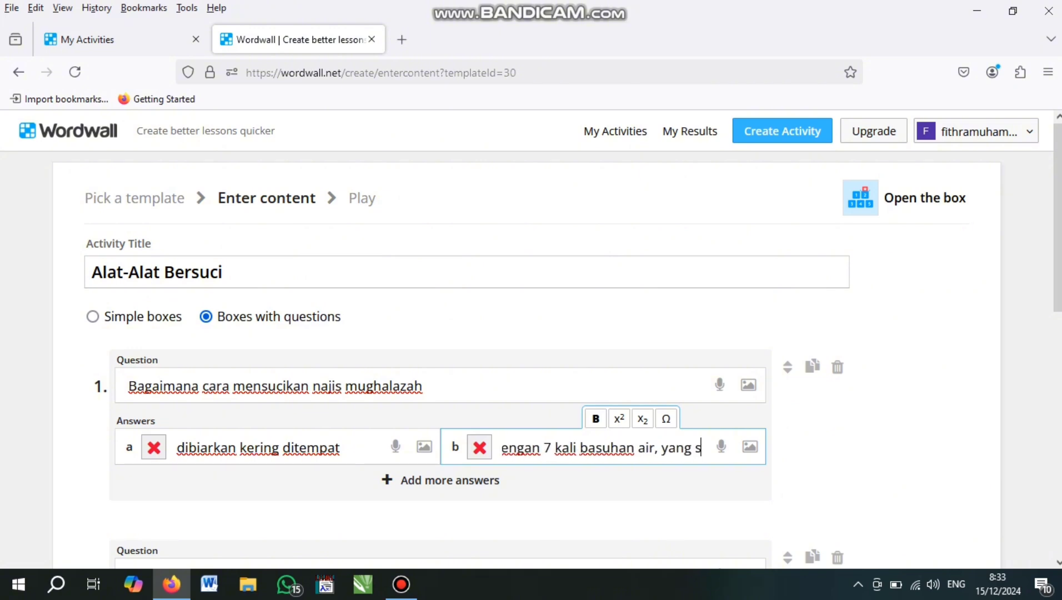
{"action": "type", "text": "alah satunya"}
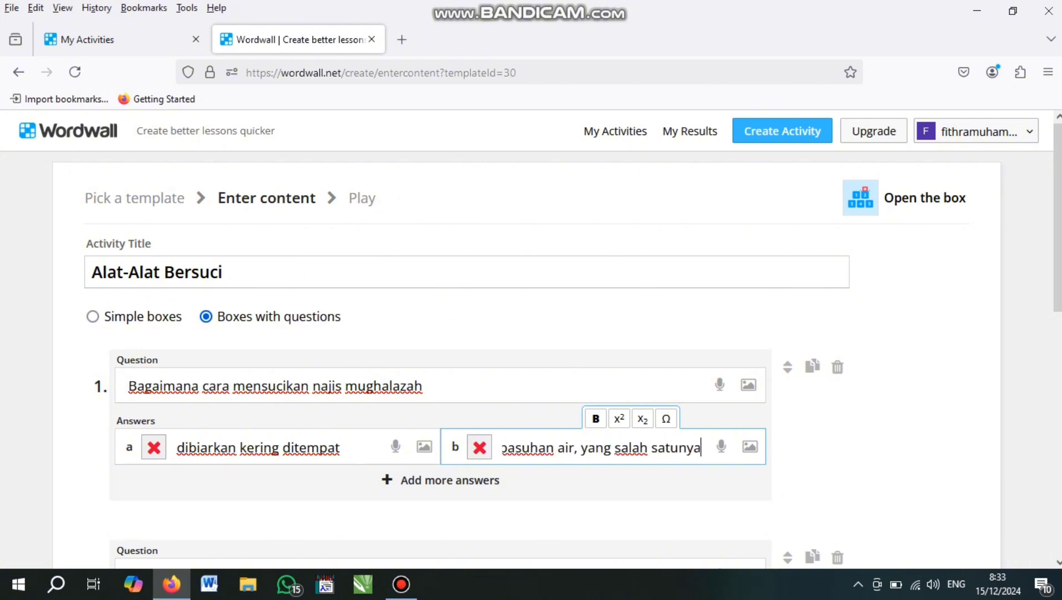
{"action": "type", "text": " didampu"}
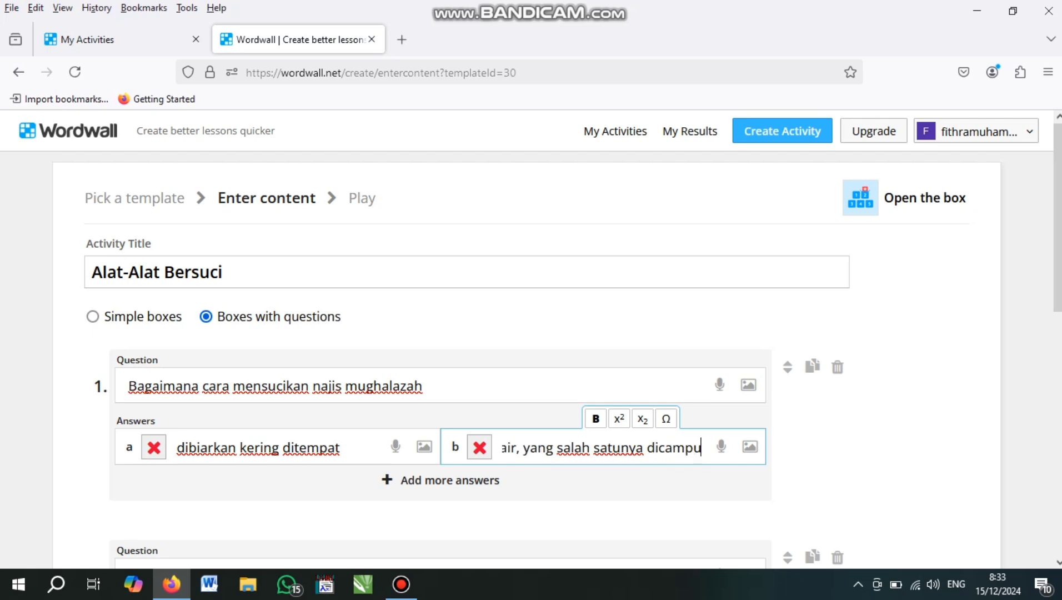
{"action": "type", "text": "r tanah"}
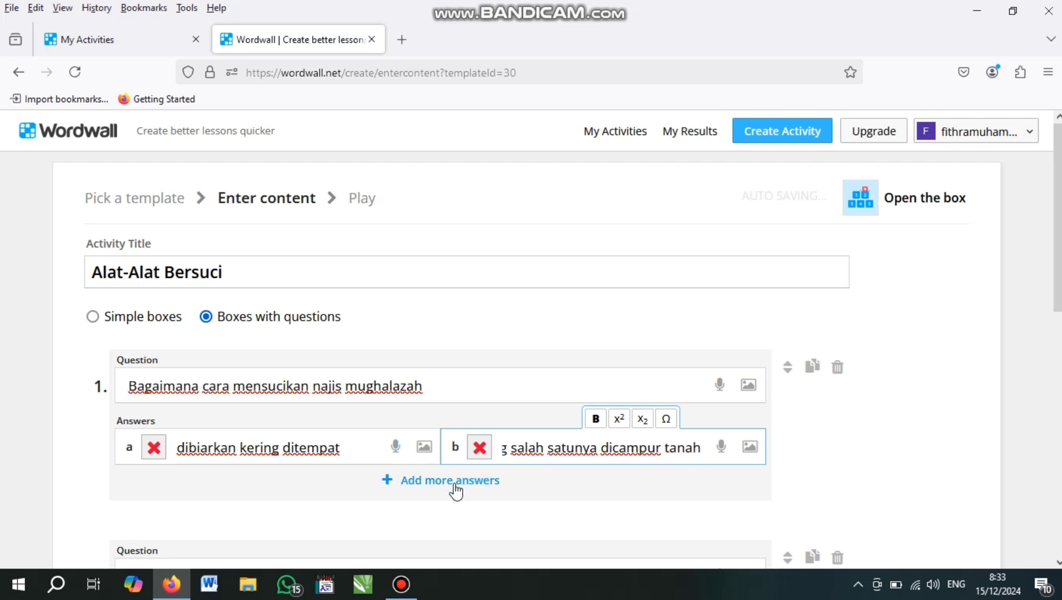
Add more answer slots to question 1 and enter "dibersihkan sekali dengan air" as answer c.
{"action": "scroll", "coordinate": [431, 492], "scroll_direction": "down", "scroll_amount": 3}
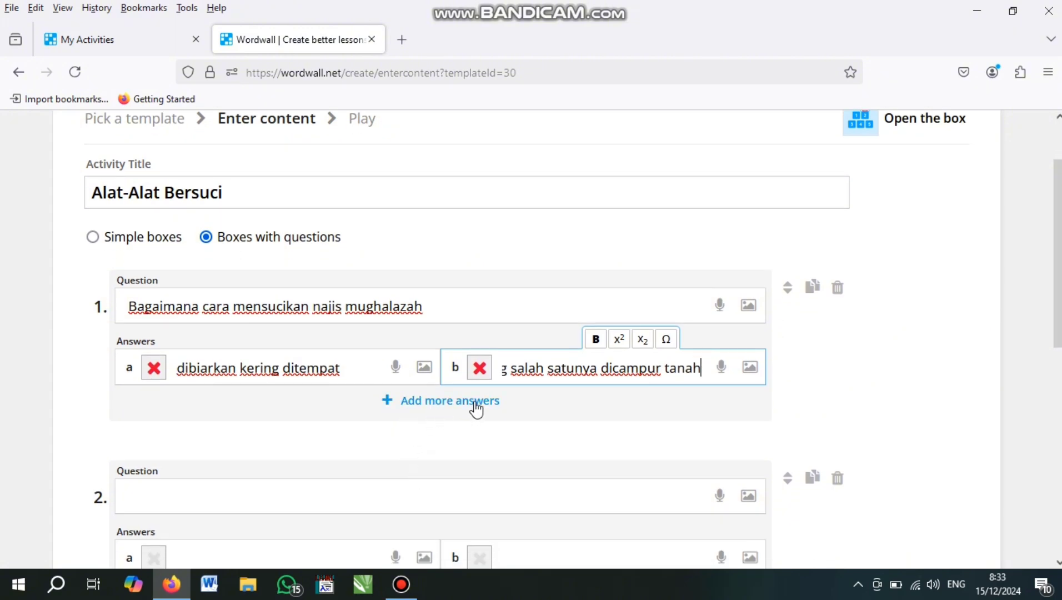
{"action": "left_click", "coordinate": [455, 403]}
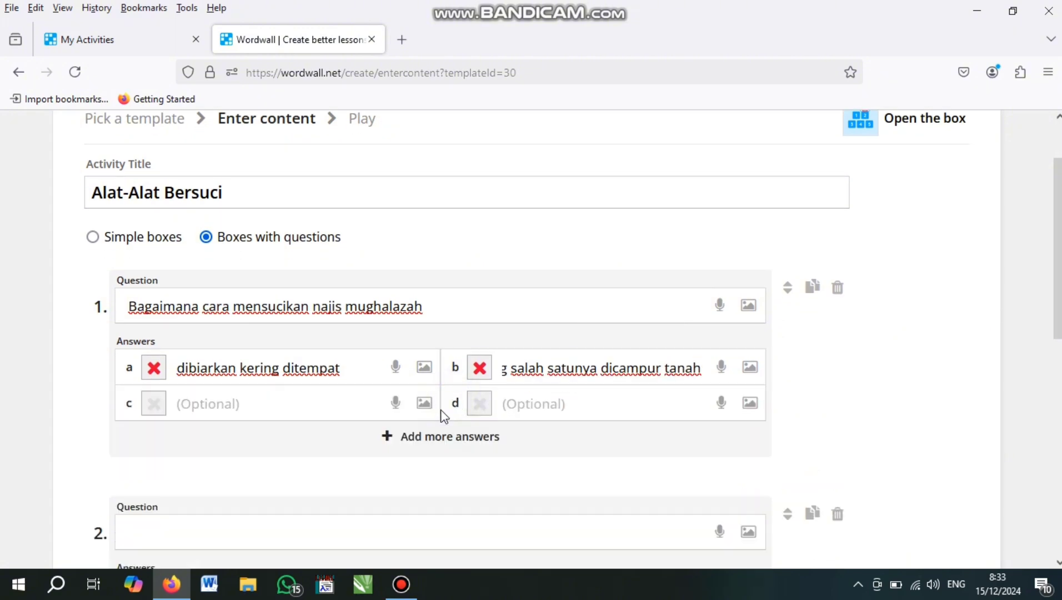
{"action": "left_click", "coordinate": [253, 409]}
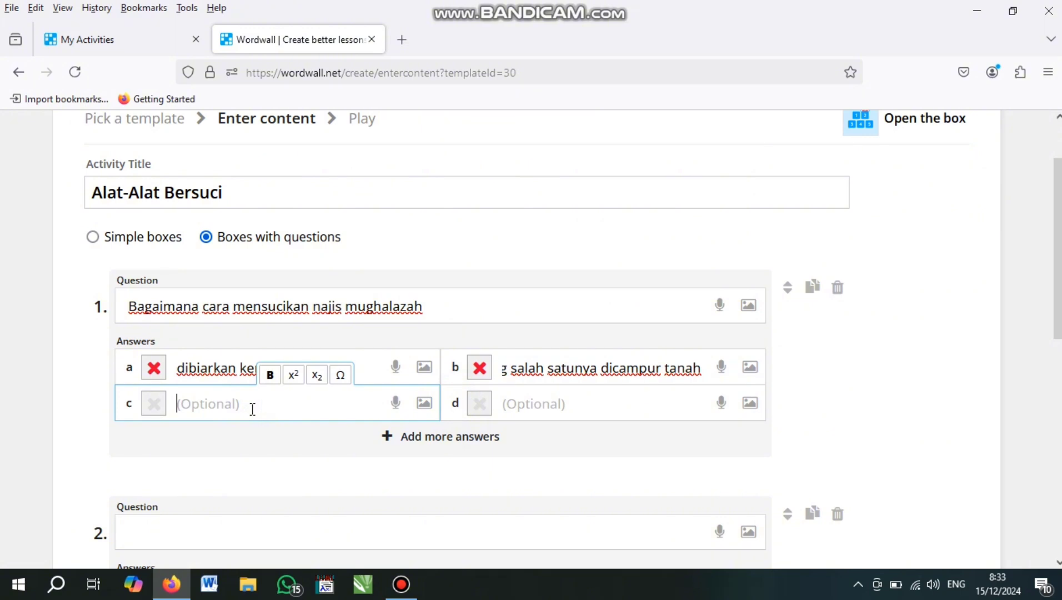
{"action": "type", "text": "dibersi"}
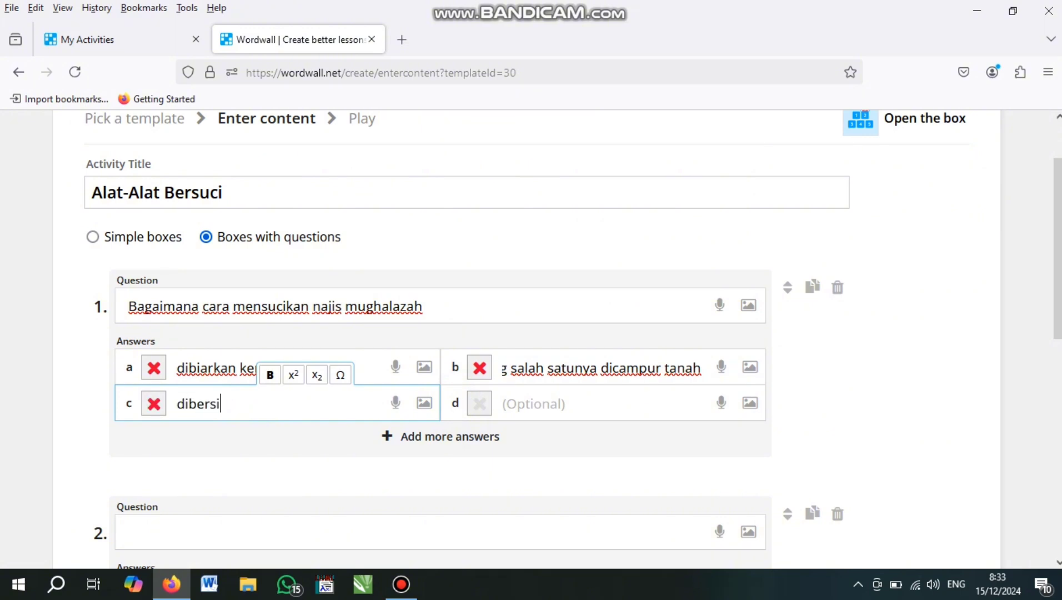
{"action": "type", "text": "hkan sekali"}
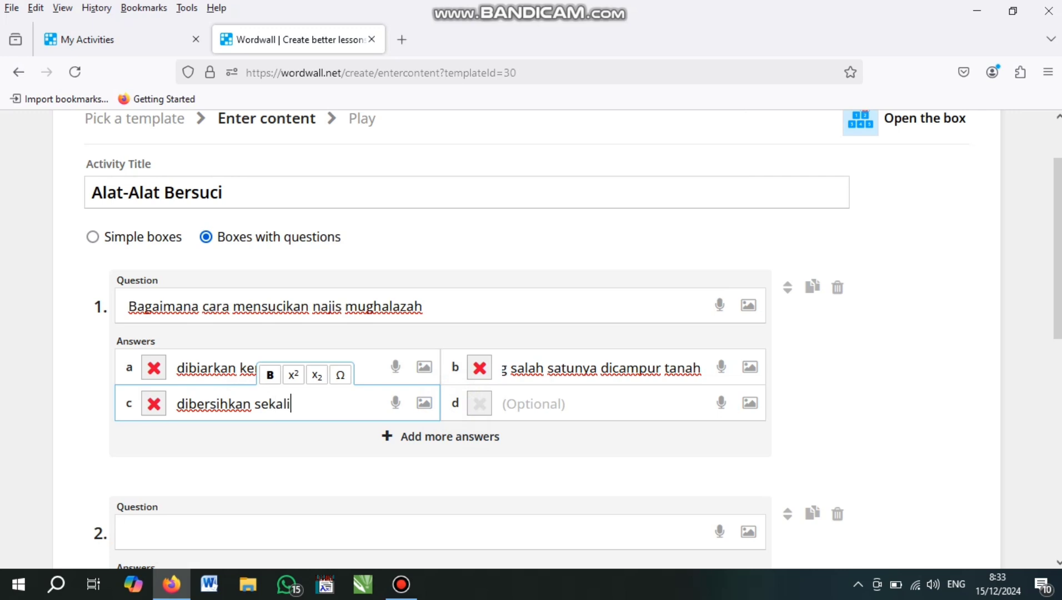
{"action": "type", "text": " deg"}
{"action": "type", "text": "gan"}
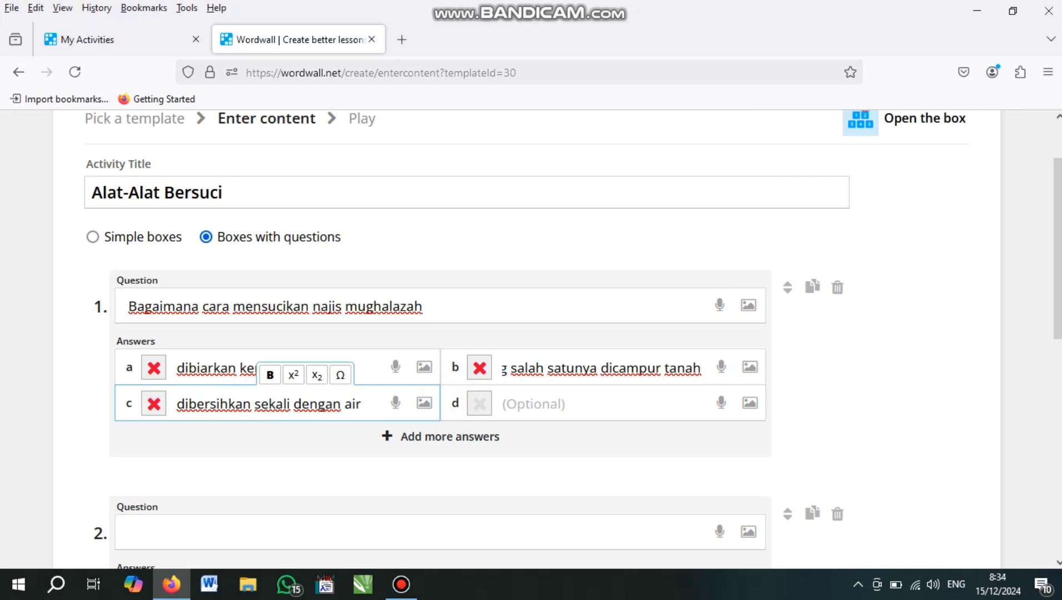
Enter "dibasuh dengan kain" as answer d of question 1 and mark answer b as the correct one.
{"action": "left_click", "coordinate": [567, 408]}
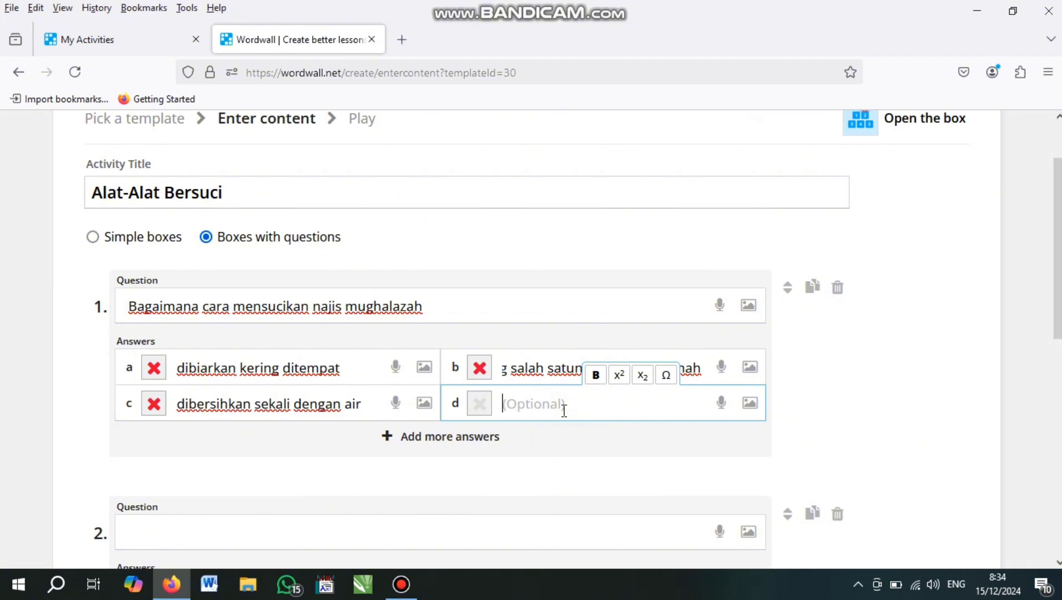
{"action": "type", "text": "dibasuh dengan"}
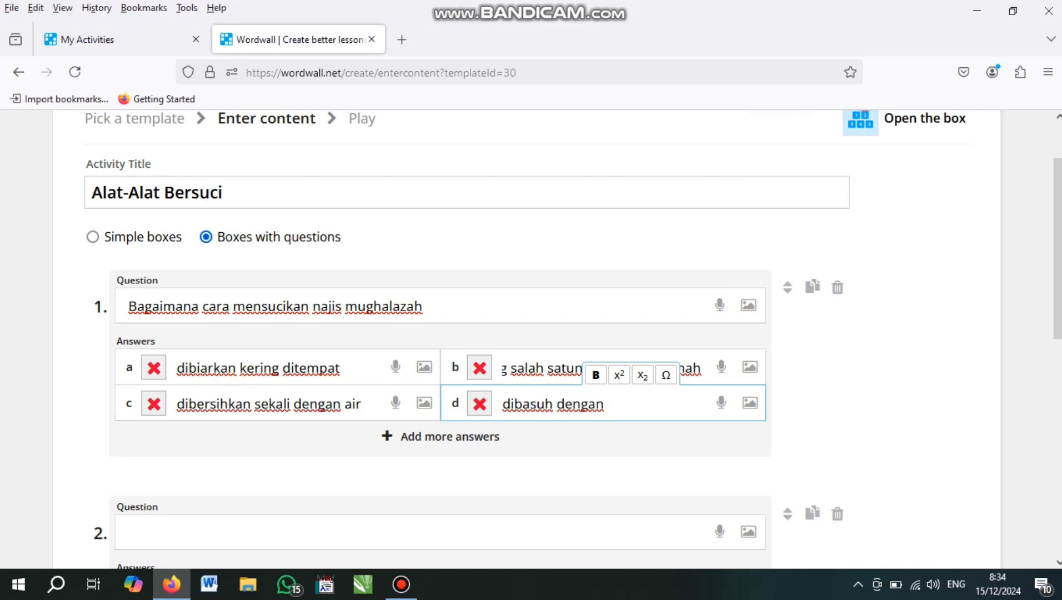
{"action": "type", "text": " kain"}
{"action": "left_click", "coordinate": [479, 370]}
Enter "air yang panas karea cahaya matahadi di dalam wadah logam selain emas dan perak disebut?" as the text of question 2.
{"action": "scroll", "coordinate": [485, 376], "scroll_direction": "down", "scroll_amount": 2}
{"action": "scroll", "coordinate": [485, 376], "scroll_direction": "down", "scroll_amount": 2}
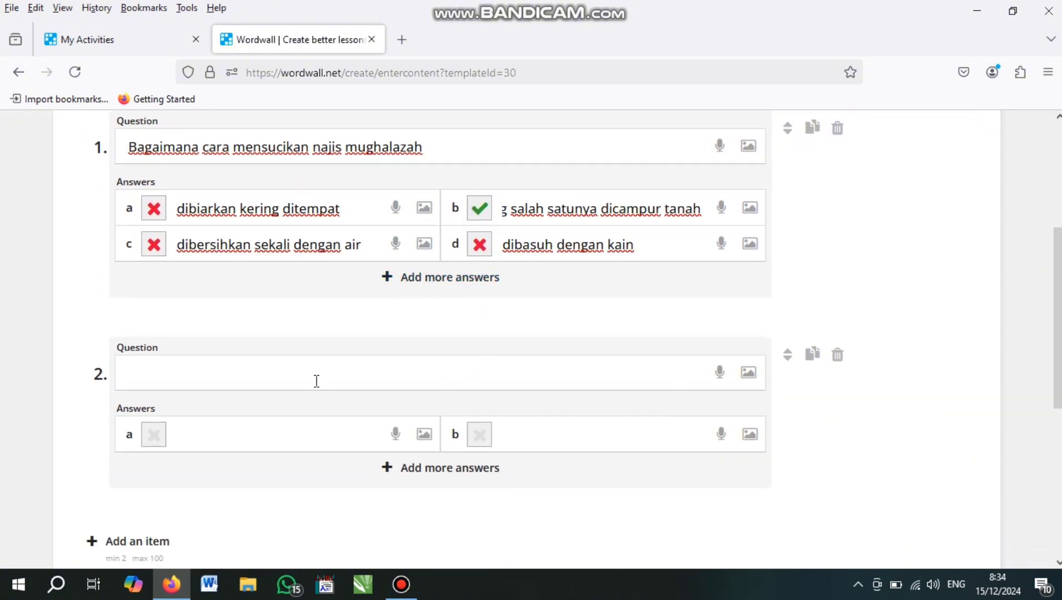
{"action": "left_click", "coordinate": [317, 380]}
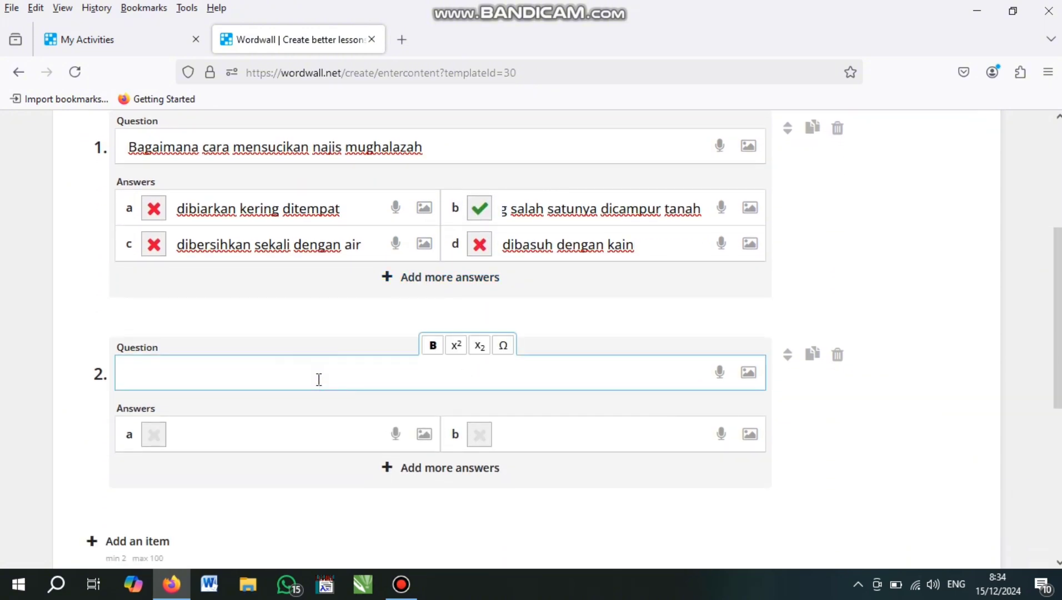
{"action": "type", "text": "air yang panas "}
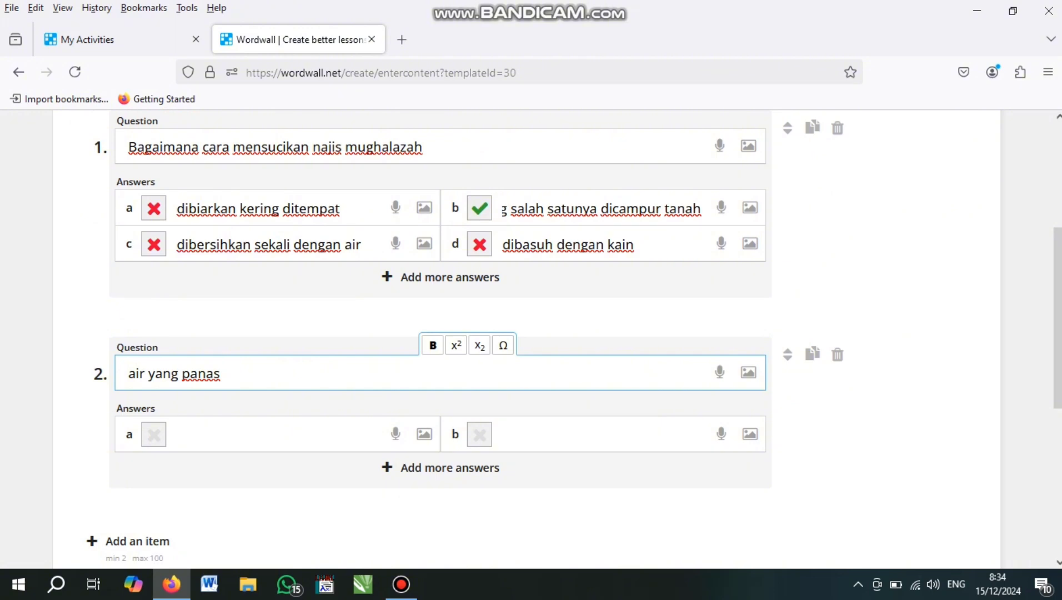
{"action": "type", "text": "karea cah"}
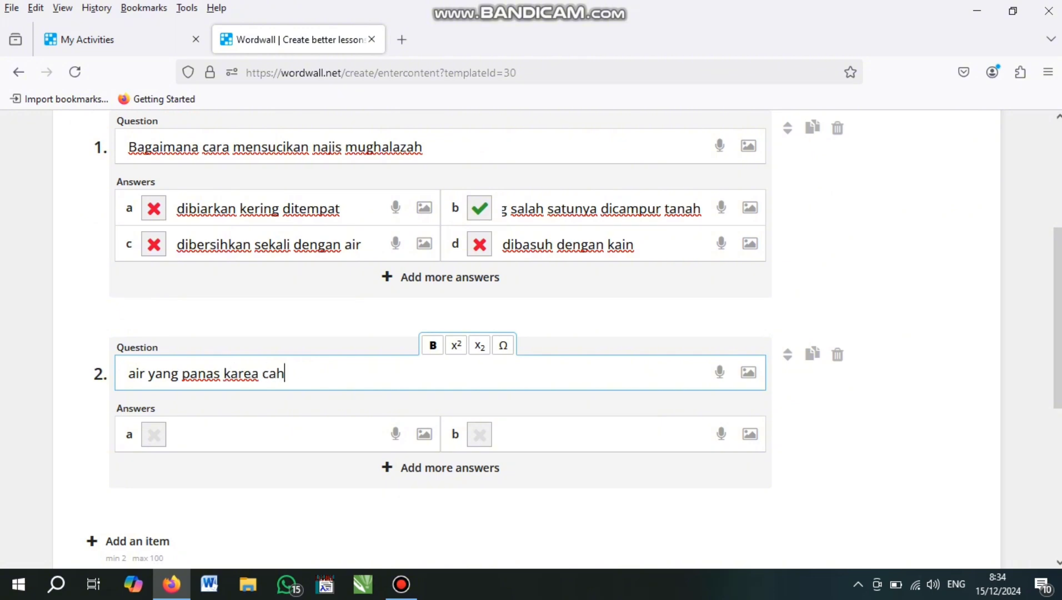
{"action": "type", "text": "aya matahad"}
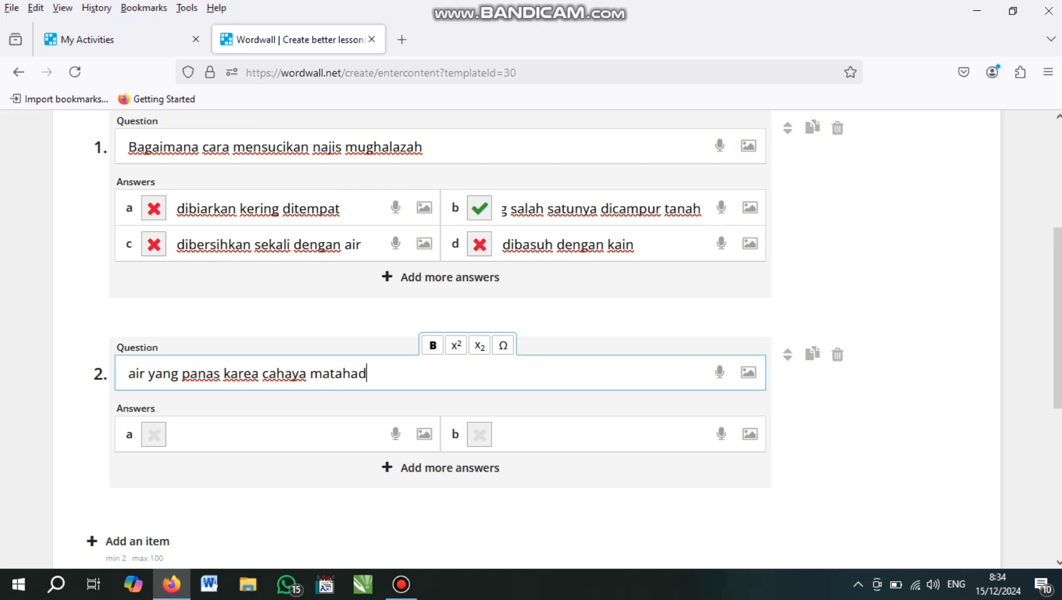
{"action": "type", "text": "i di dalam "}
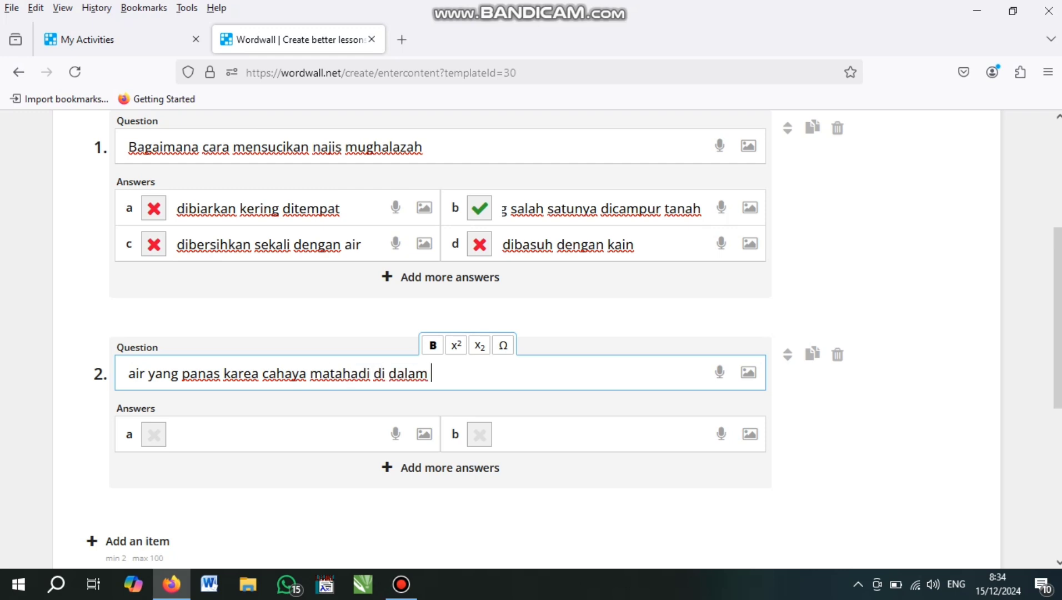
{"action": "type", "text": "wadah logam"}
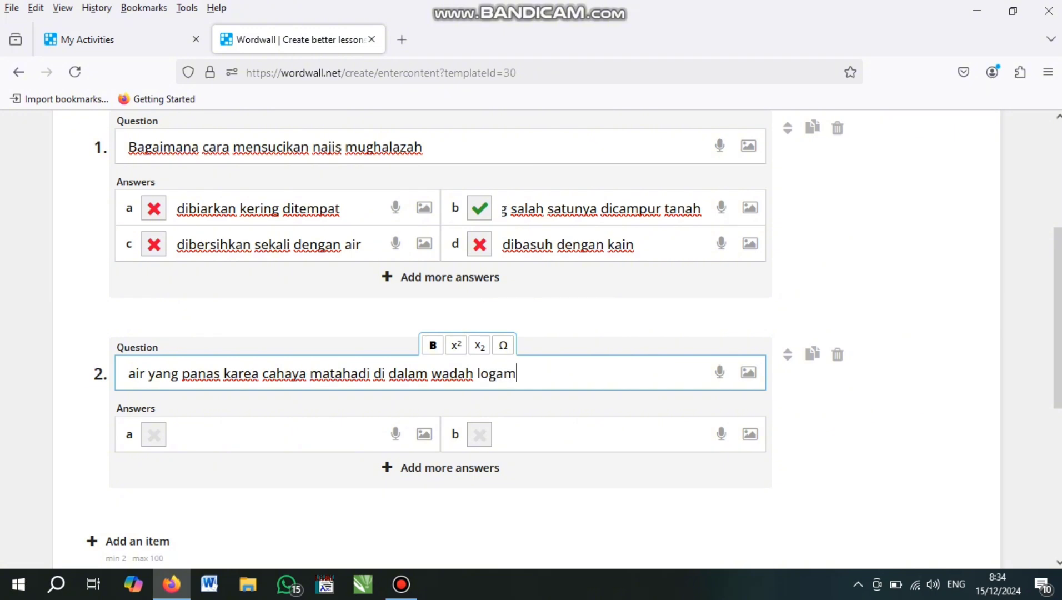
{"action": "type", "text": " selain emas"}
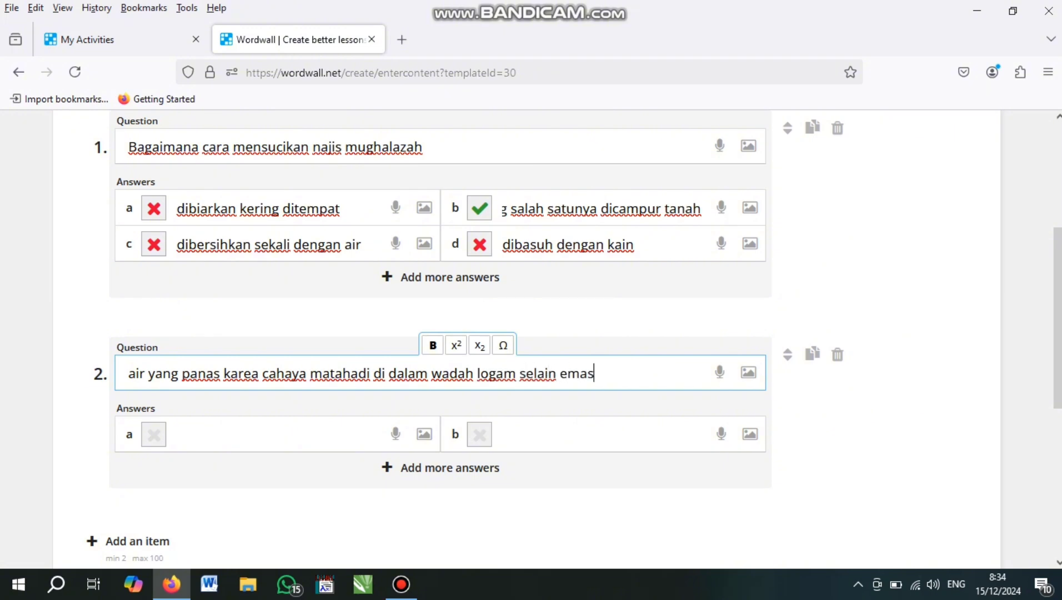
{"action": "type", "text": " dan perak di"}
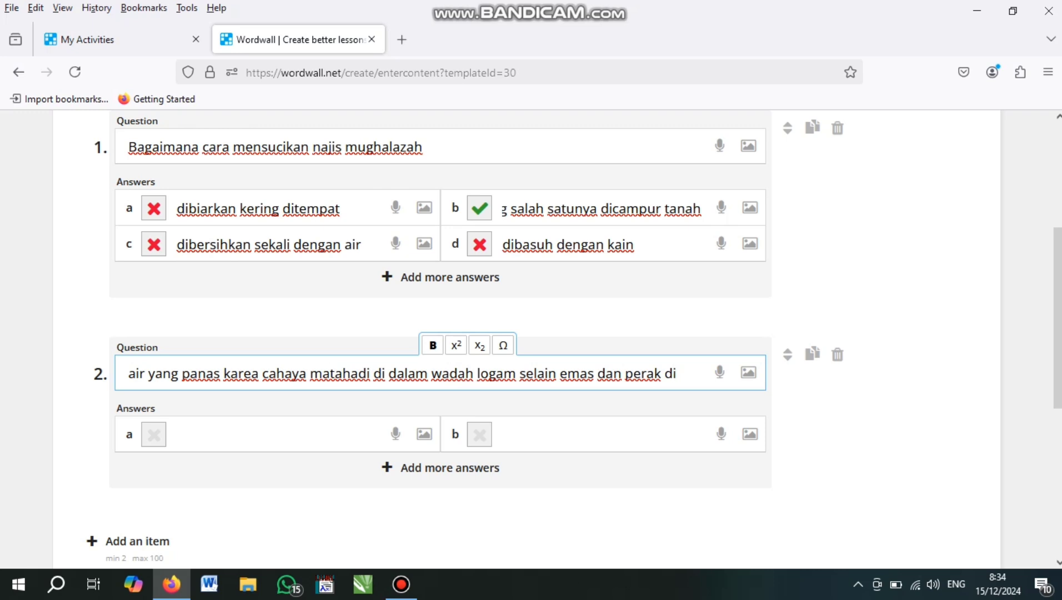
{"action": "type", "text": "sebut"}
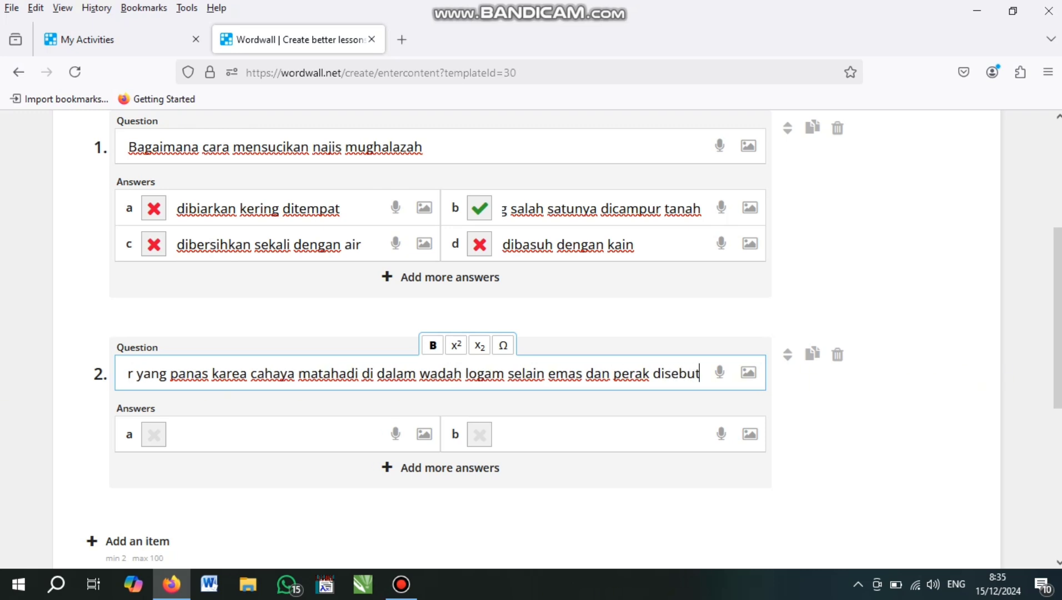
{"action": "type", "text": "?"}
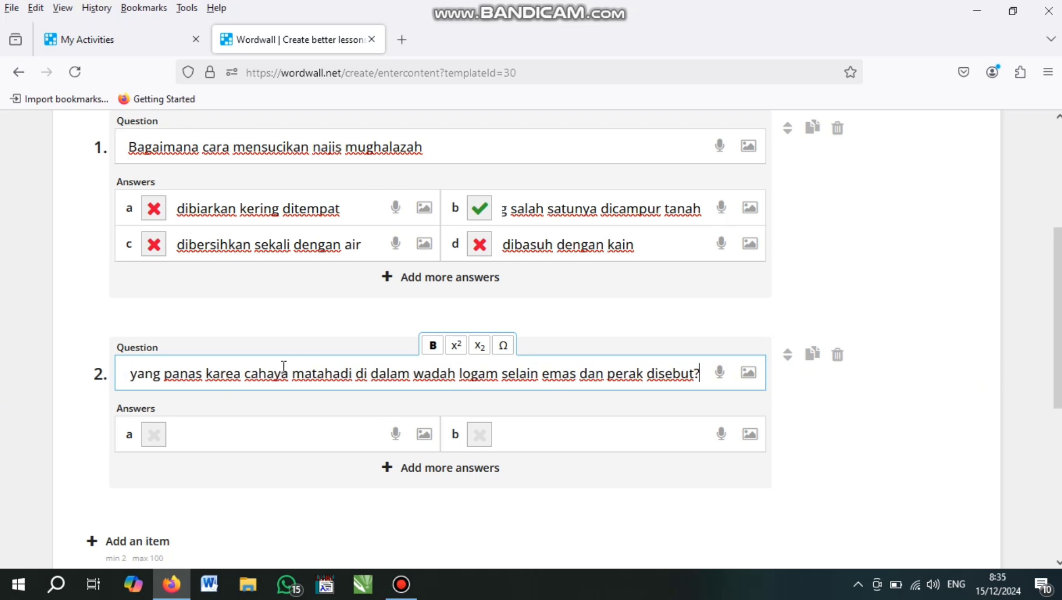
Enter "Air mutlak" as answer a and "Air mutannajis" as answer b of question 2, adding more answer slots.
{"action": "left_click", "coordinate": [267, 431]}
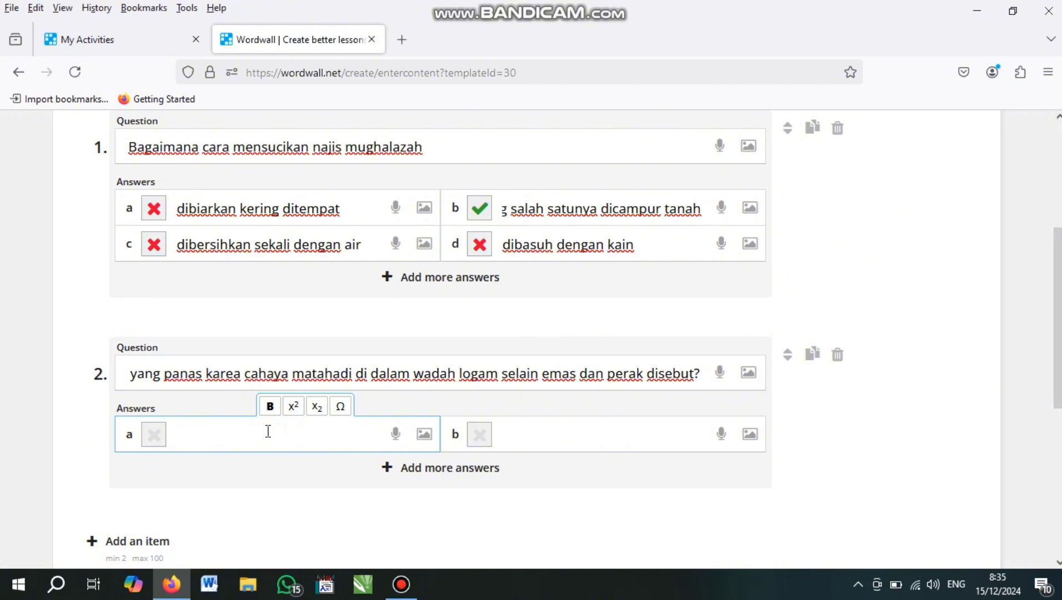
{"action": "type", "text": "Air mutlak"}
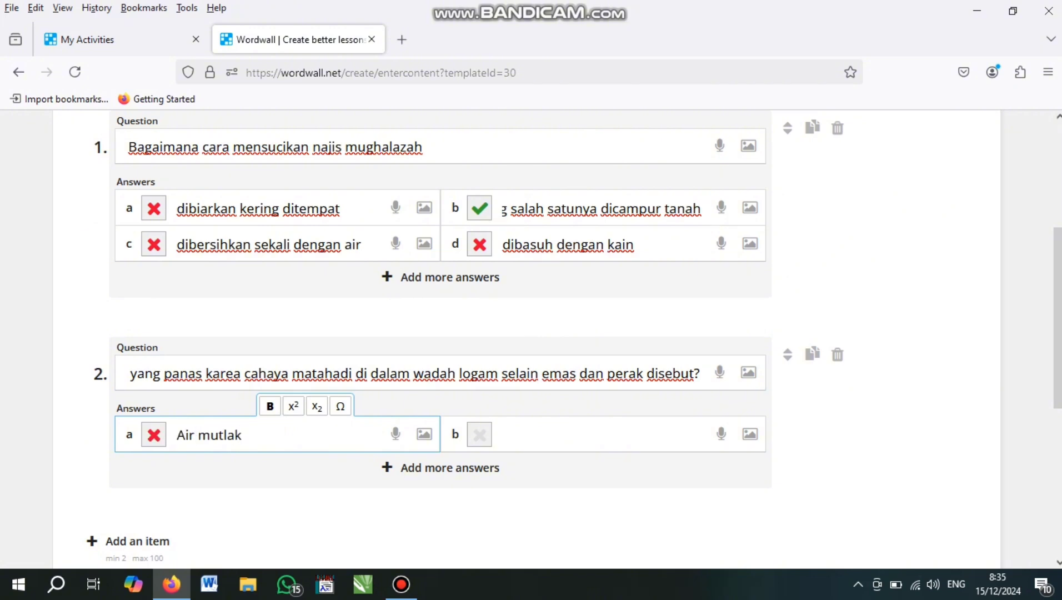
{"action": "left_click", "coordinate": [476, 456]}
{"action": "left_click", "coordinate": [548, 446]}
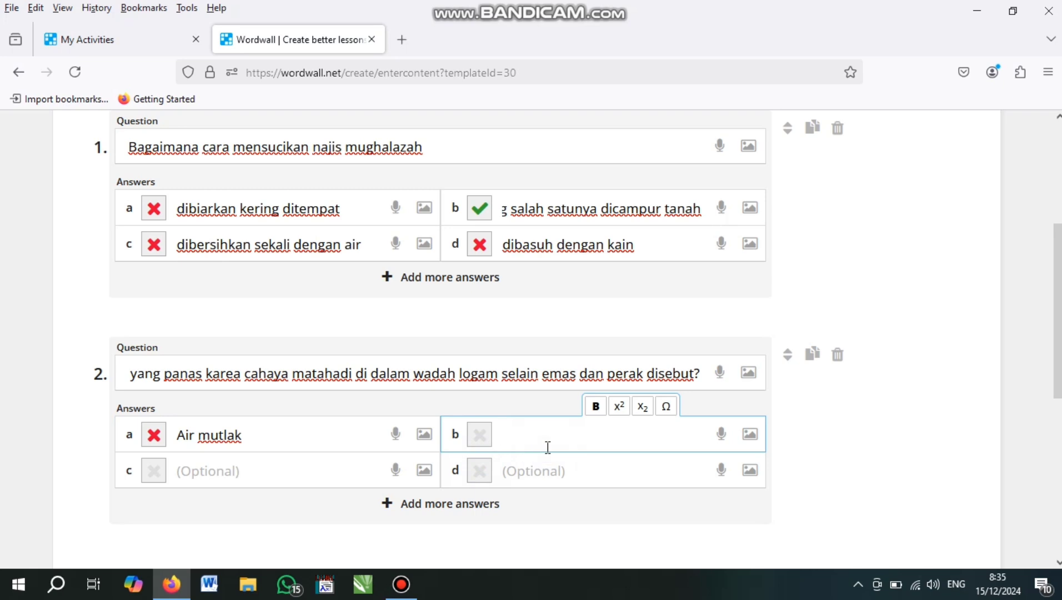
{"action": "type", "text": "Air mutannajis"}
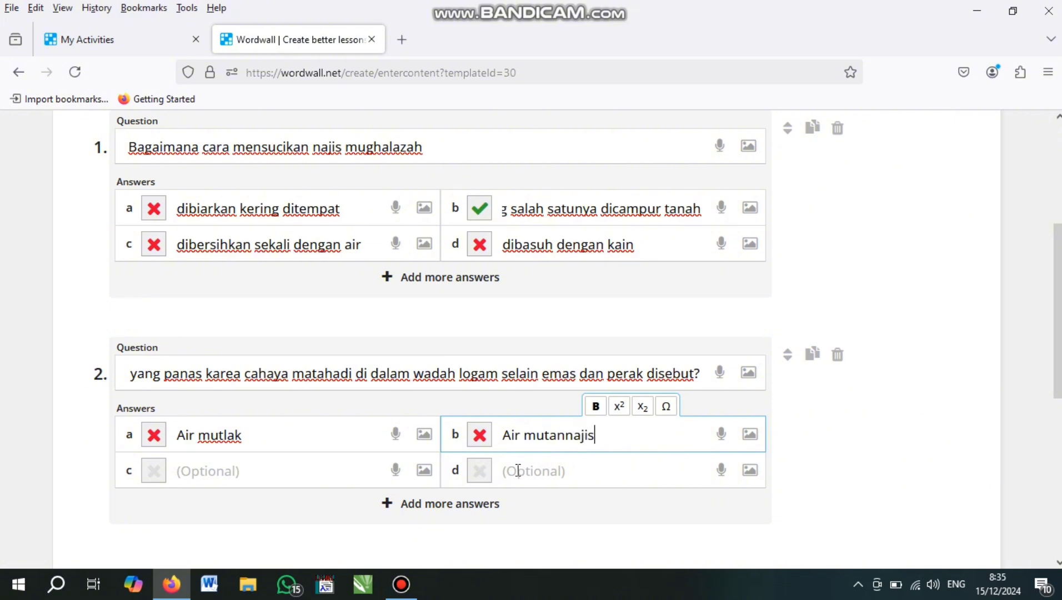
Enter "Air musyammas" as answer d of question 2.
{"action": "left_click", "coordinate": [518, 471]}
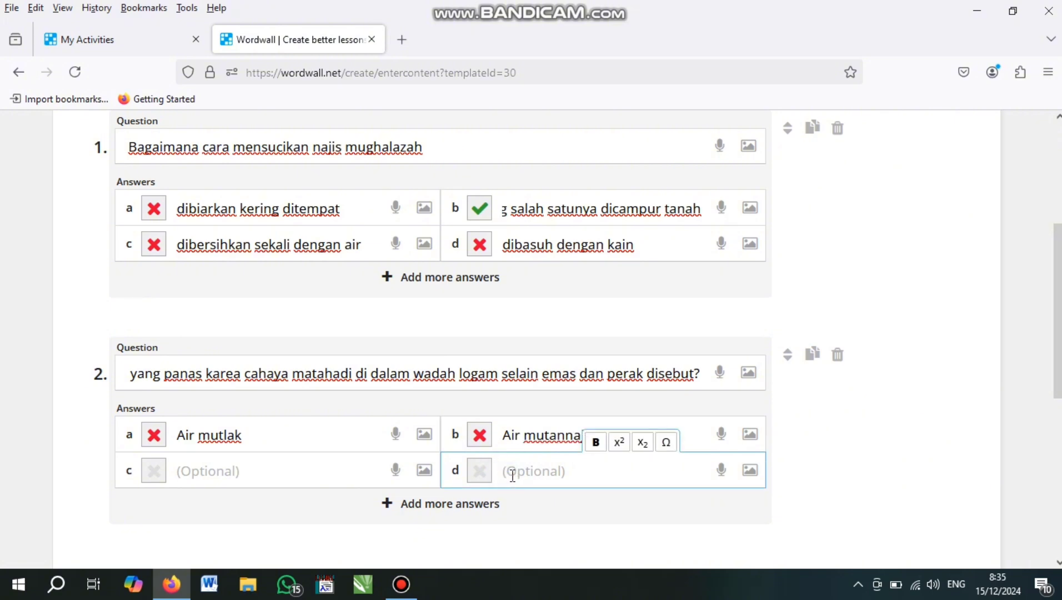
{"action": "type", "text": "Air mus"}
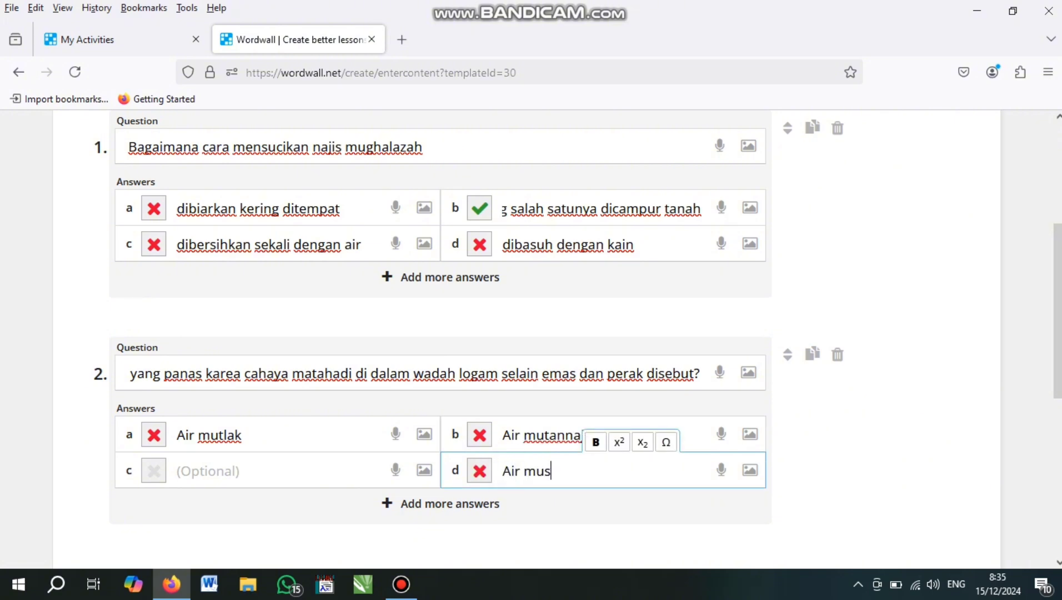
{"action": "type", "text": "yammas"}
Enter "semua jawaban benra" as answer c of question 2 and mark answer d as the correct one.
{"action": "left_click", "coordinate": [237, 471]}
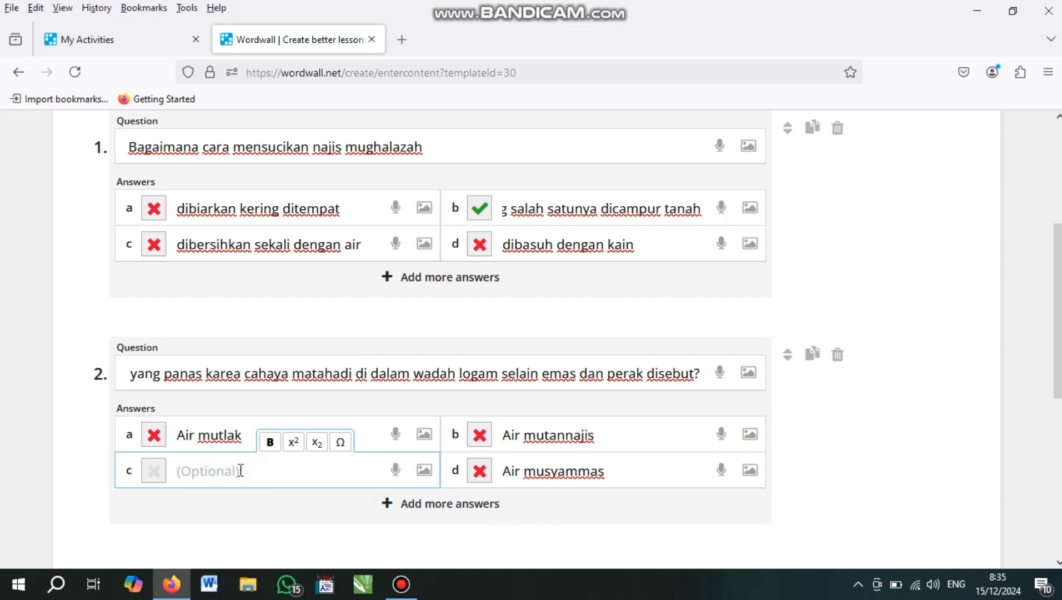
{"action": "type", "text": "semu"}
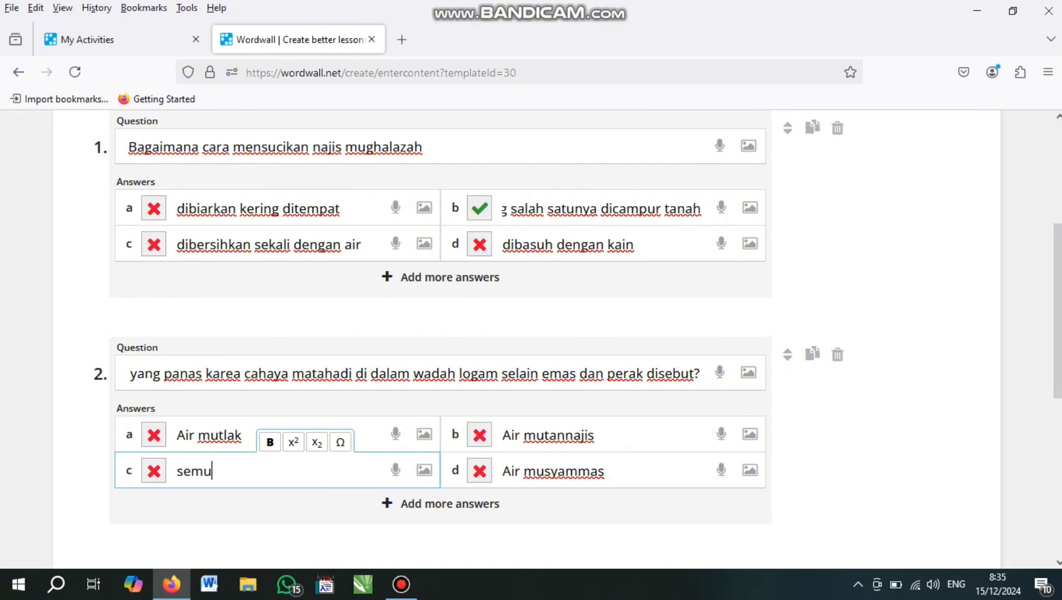
{"action": "type", "text": "a jawaban b"}
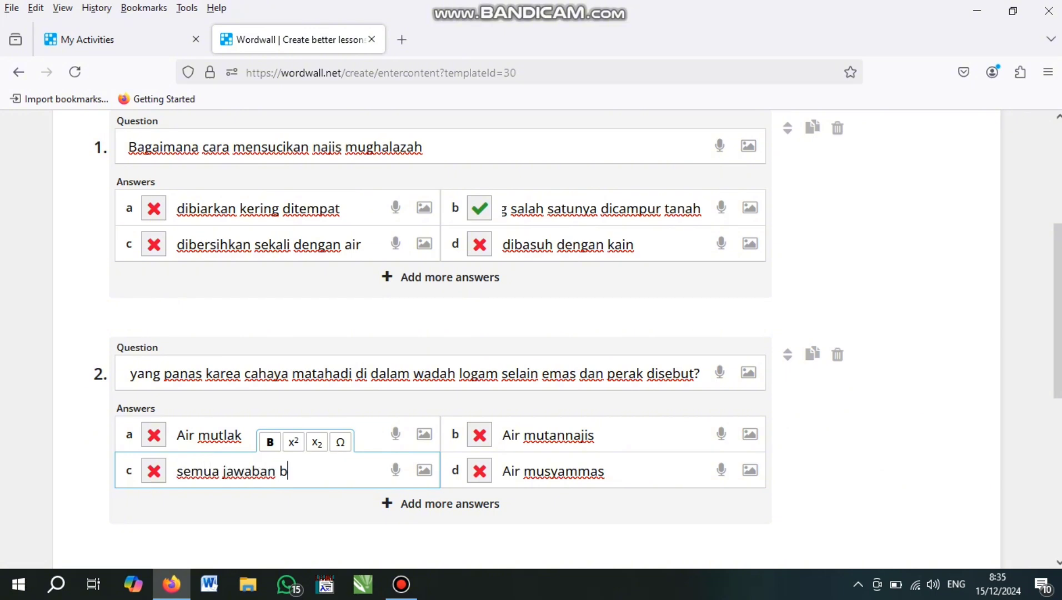
{"action": "type", "text": "enra"}
{"action": "left_click", "coordinate": [481, 473]}
Add two empty question items after question 2 and delete both of them again.
{"action": "scroll", "coordinate": [581, 444], "scroll_direction": "down", "scroll_amount": 5}
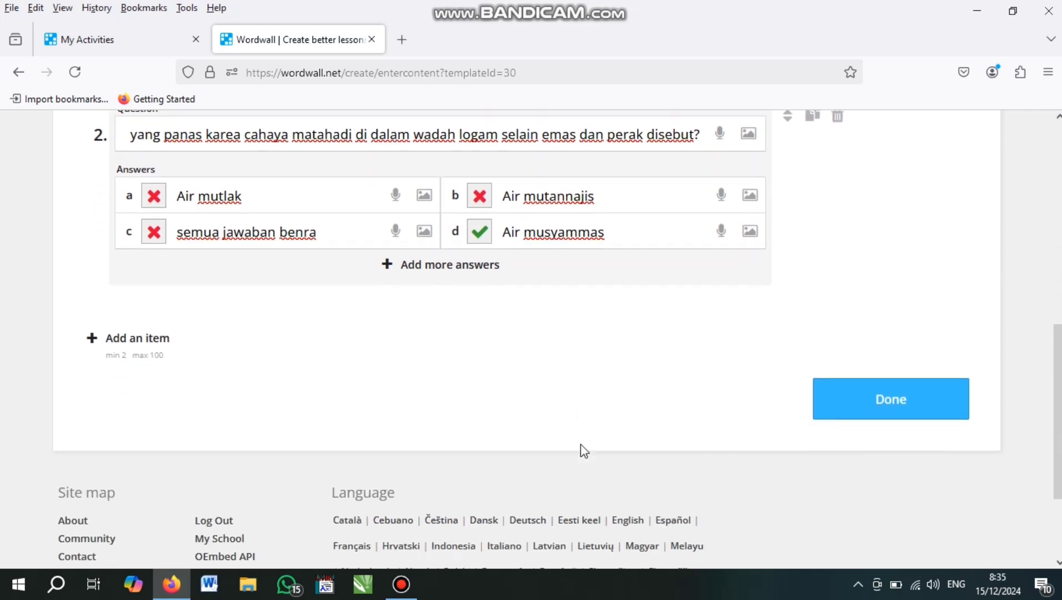
{"action": "scroll", "coordinate": [581, 444], "scroll_direction": "up", "scroll_amount": 2}
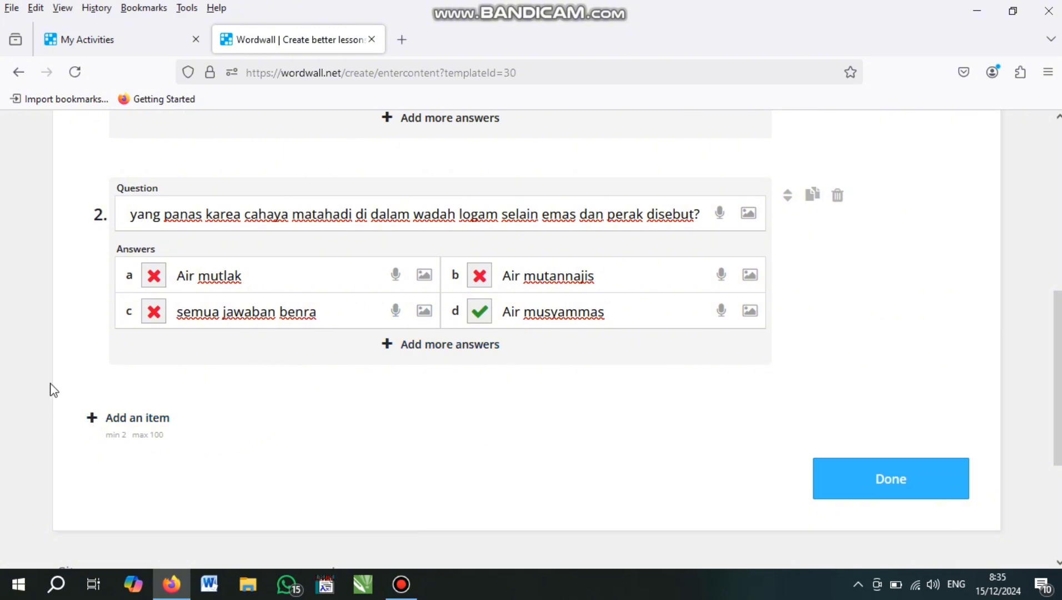
{"action": "scroll", "coordinate": [199, 395], "scroll_direction": "down", "scroll_amount": 2}
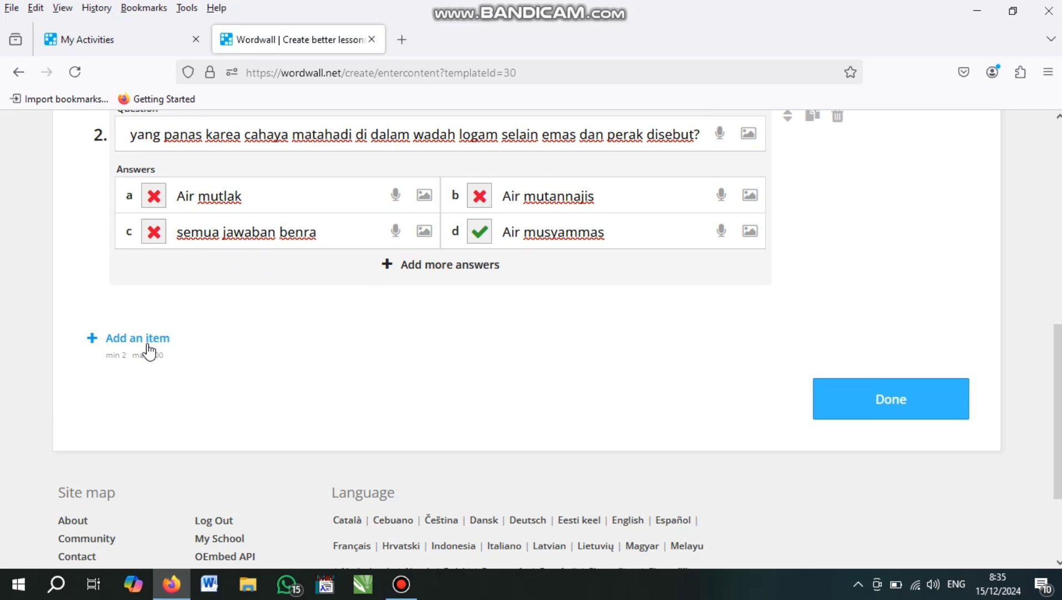
{"action": "left_click", "coordinate": [149, 350]}
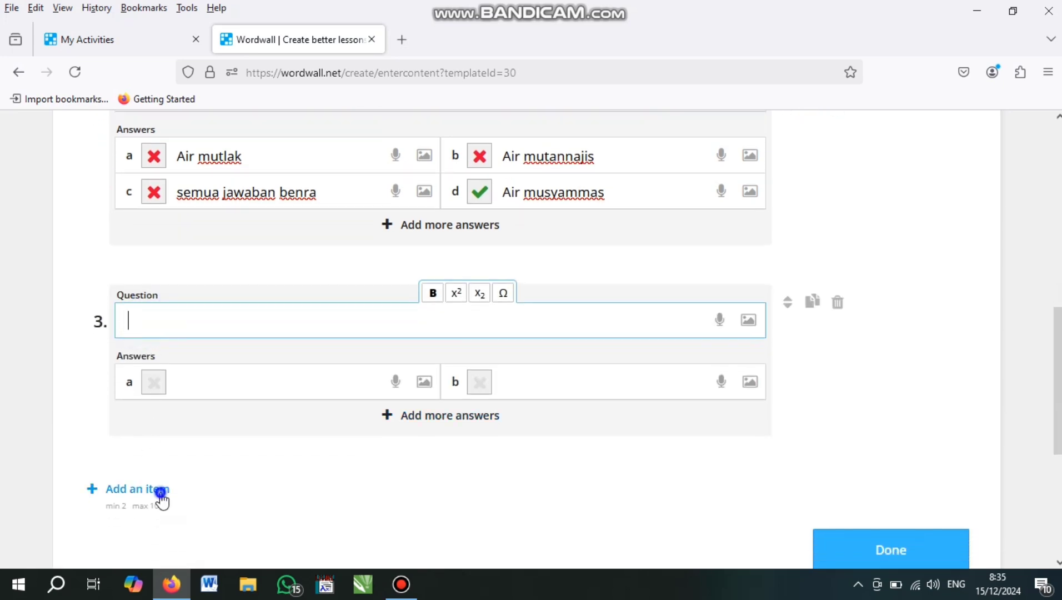
{"action": "left_click", "coordinate": [159, 493]}
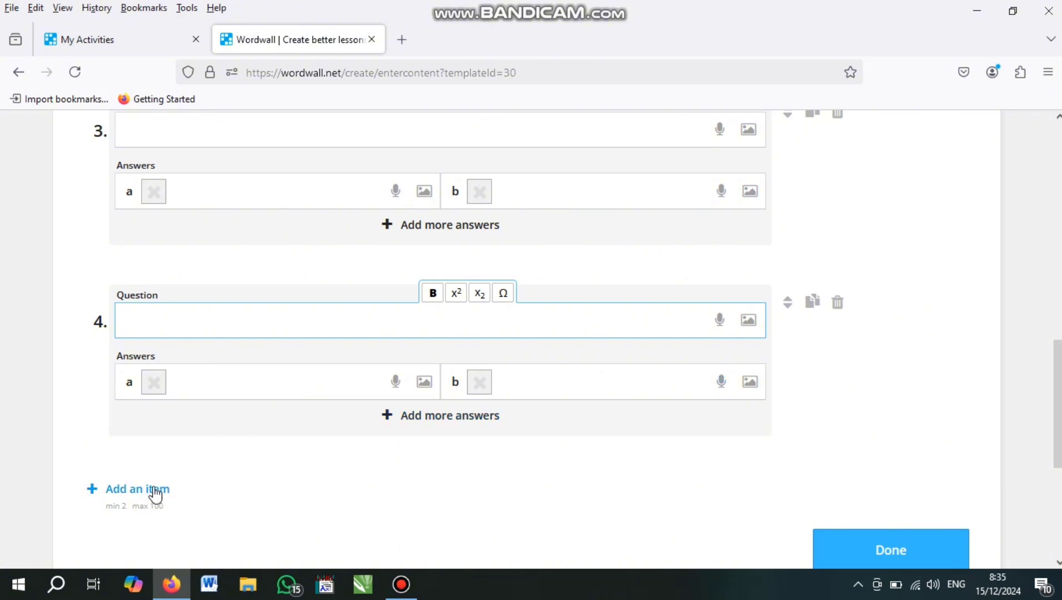
{"action": "left_click", "coordinate": [838, 303]}
{"action": "scroll", "coordinate": [842, 255], "scroll_direction": "up", "scroll_amount": 3}
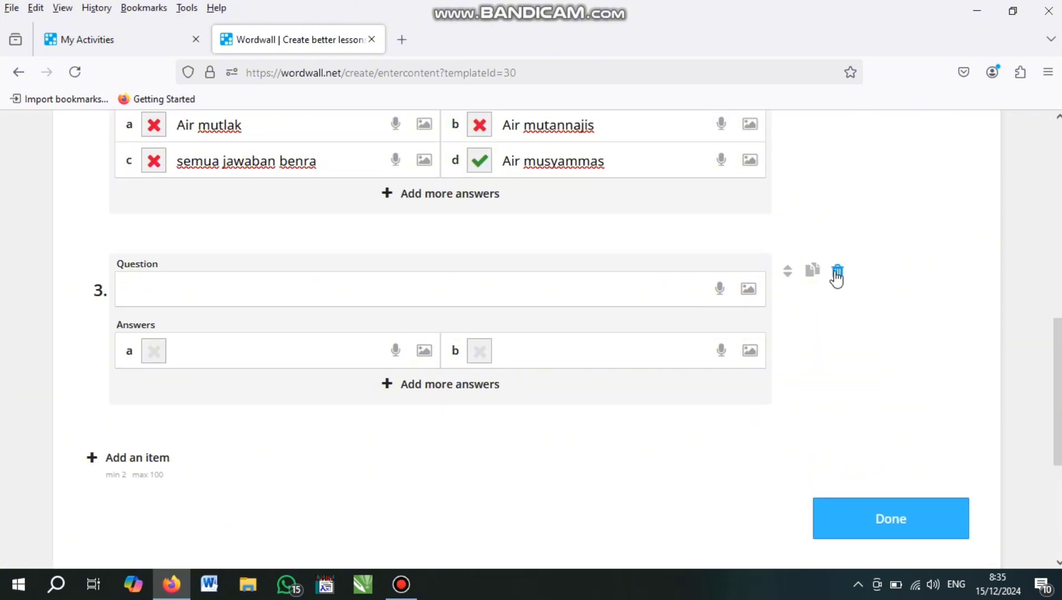
{"action": "left_click", "coordinate": [837, 273]}
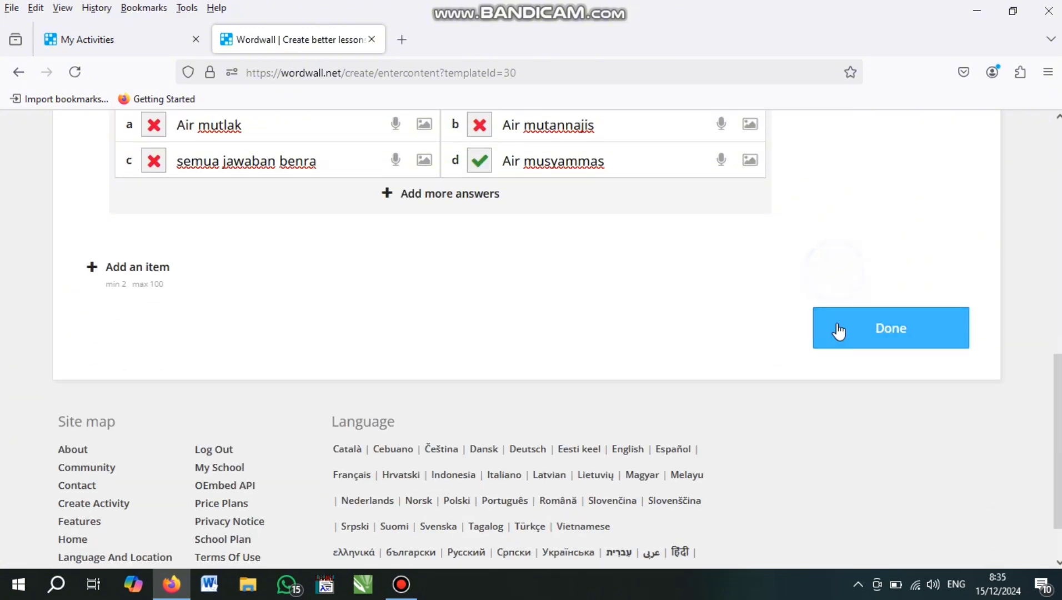
Finish entering content to save the two-question activity and look over its activity page.
{"action": "left_click", "coordinate": [912, 332]}
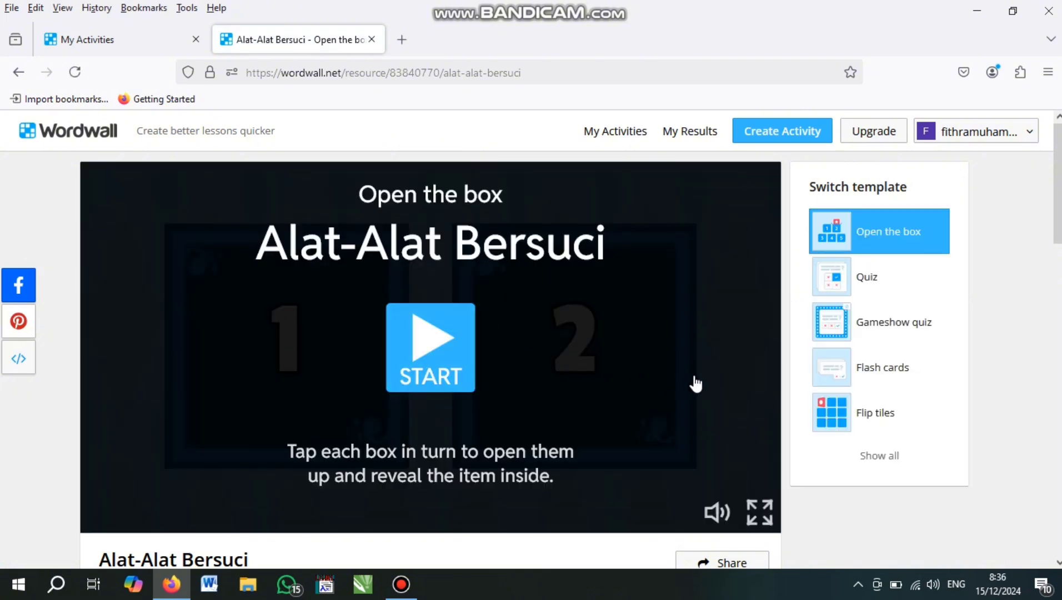
{"action": "scroll", "coordinate": [667, 381], "scroll_direction": "down", "scroll_amount": 2}
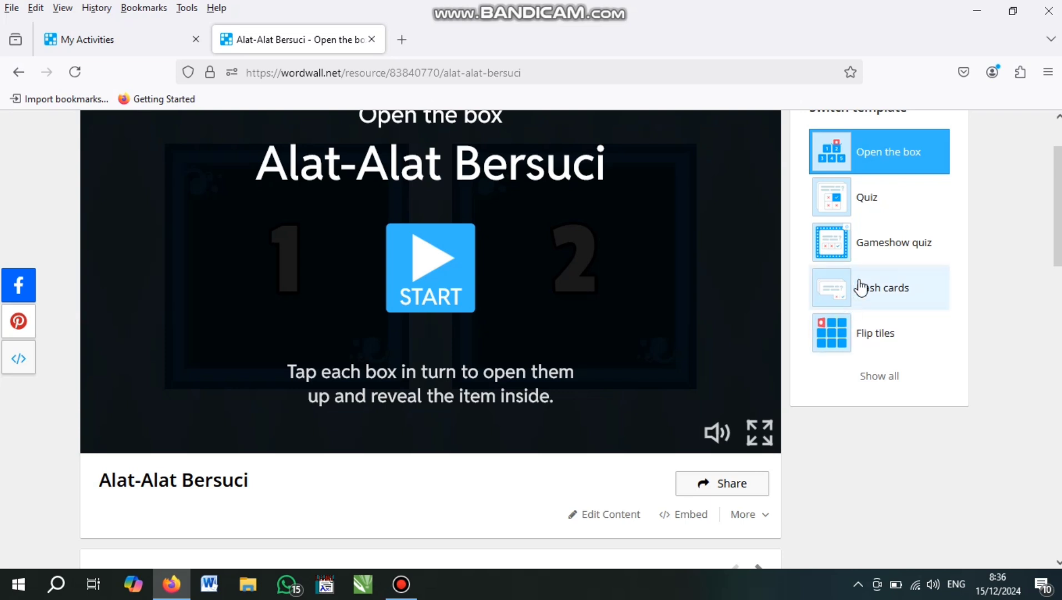
{"action": "scroll", "coordinate": [887, 242], "scroll_direction": "up", "scroll_amount": 3}
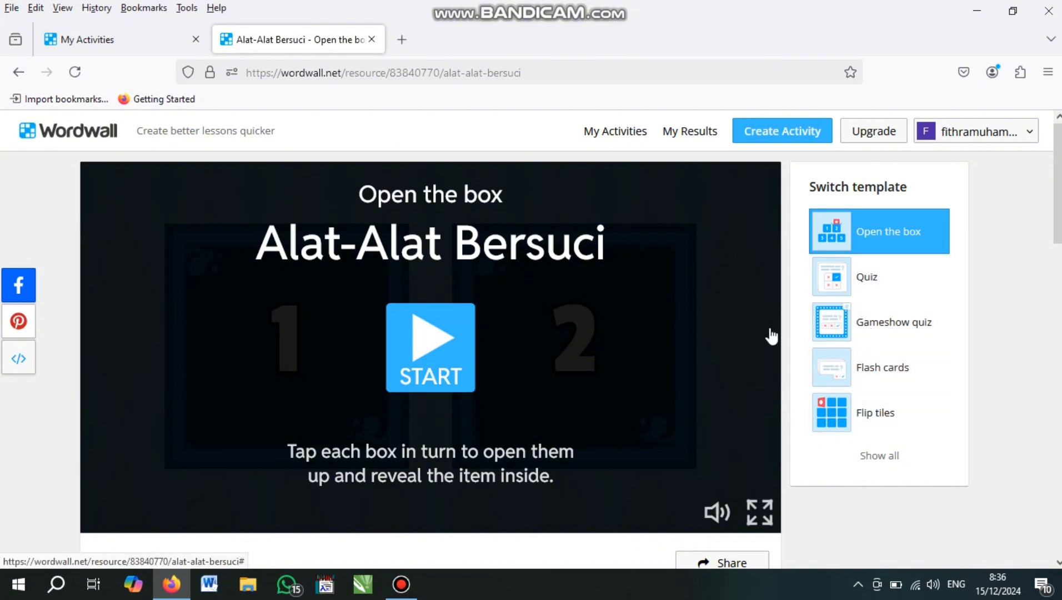
Switch to My Activities and open the existing 15-box "Alat-Alat Bersuci" activity.
{"action": "left_click", "coordinate": [91, 47]}
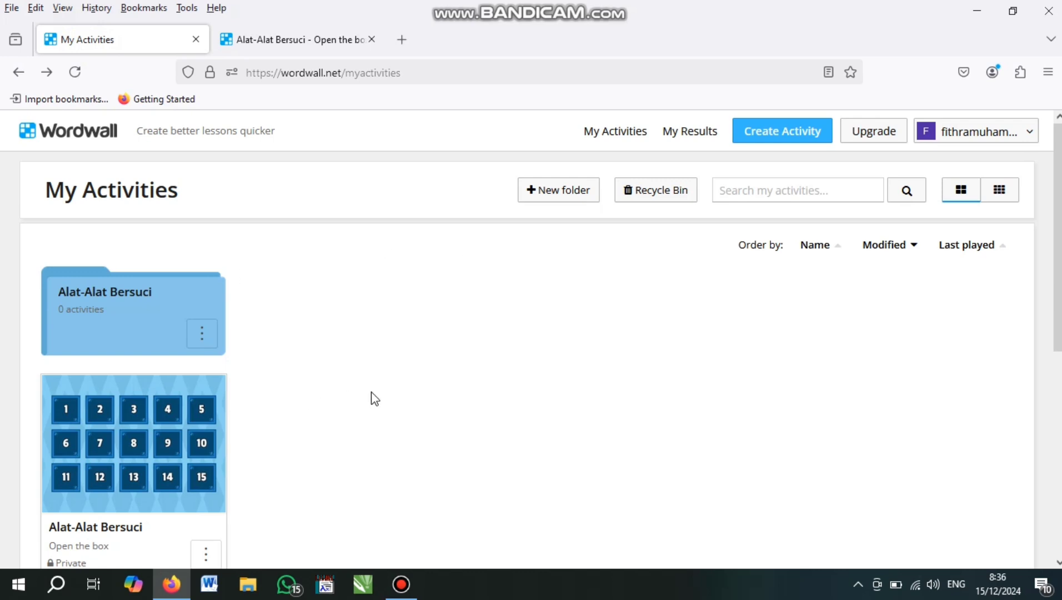
{"action": "left_click", "coordinate": [165, 399]}
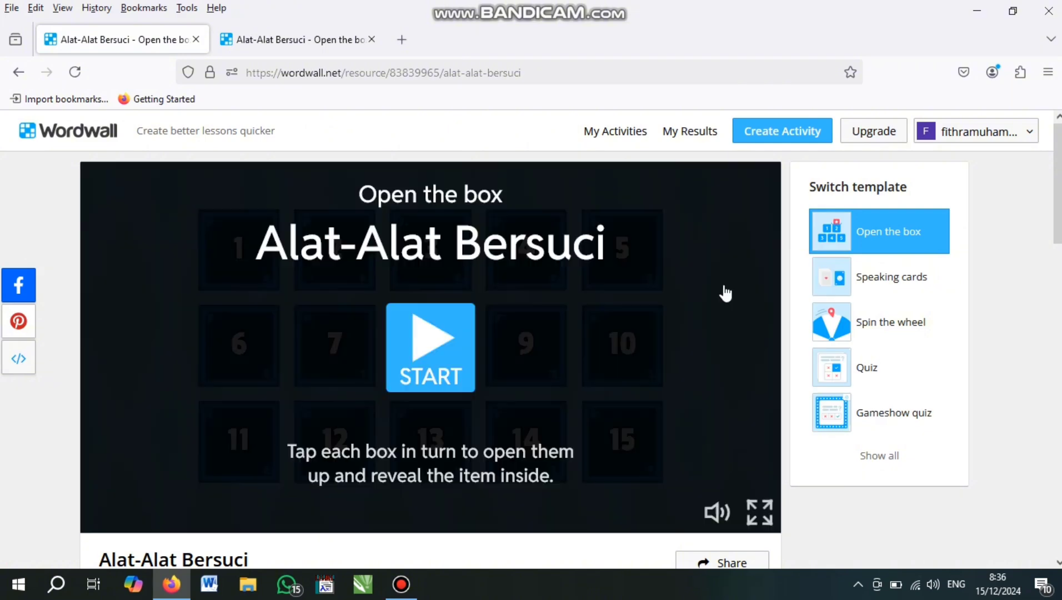
{"action": "scroll", "coordinate": [725, 293], "scroll_direction": "down", "scroll_amount": 2}
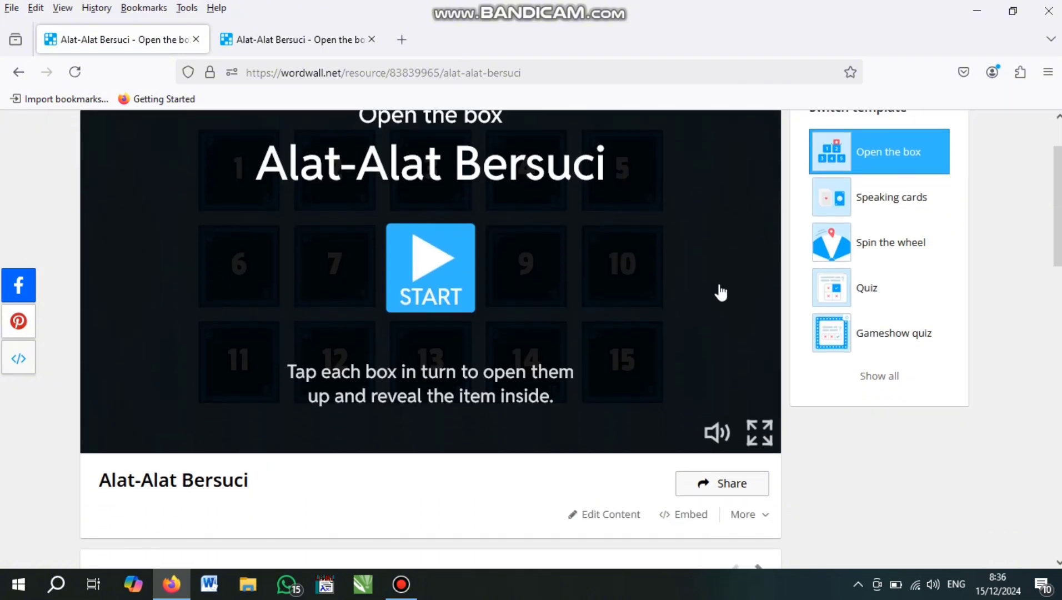
Start the 15-box activity, open box 3 and answer its najis mughallazah question with option D.
{"action": "scroll", "coordinate": [722, 292], "scroll_direction": "up", "scroll_amount": 2}
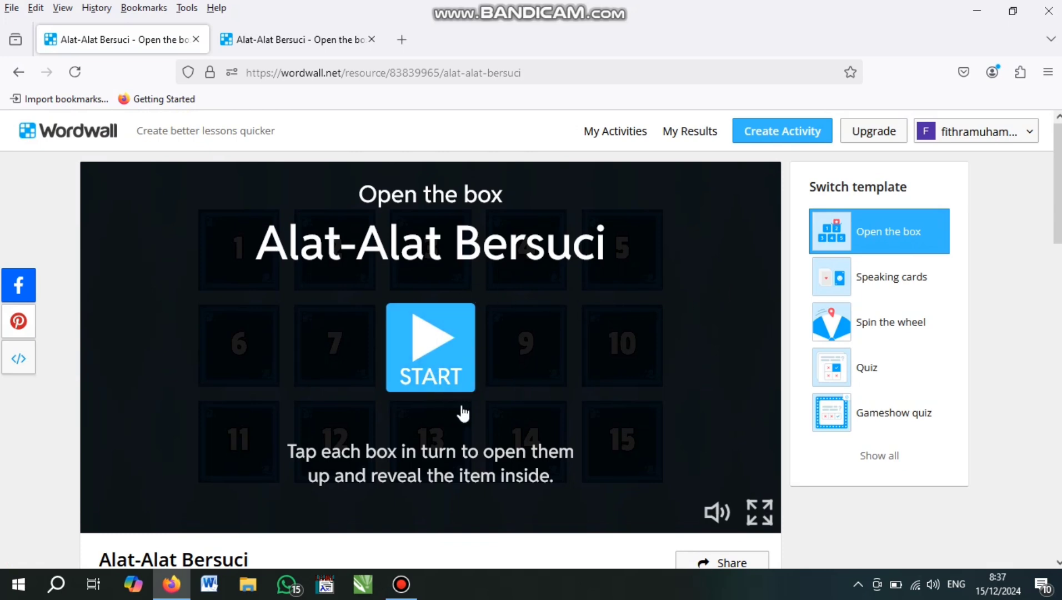
{"action": "left_click", "coordinate": [459, 355]}
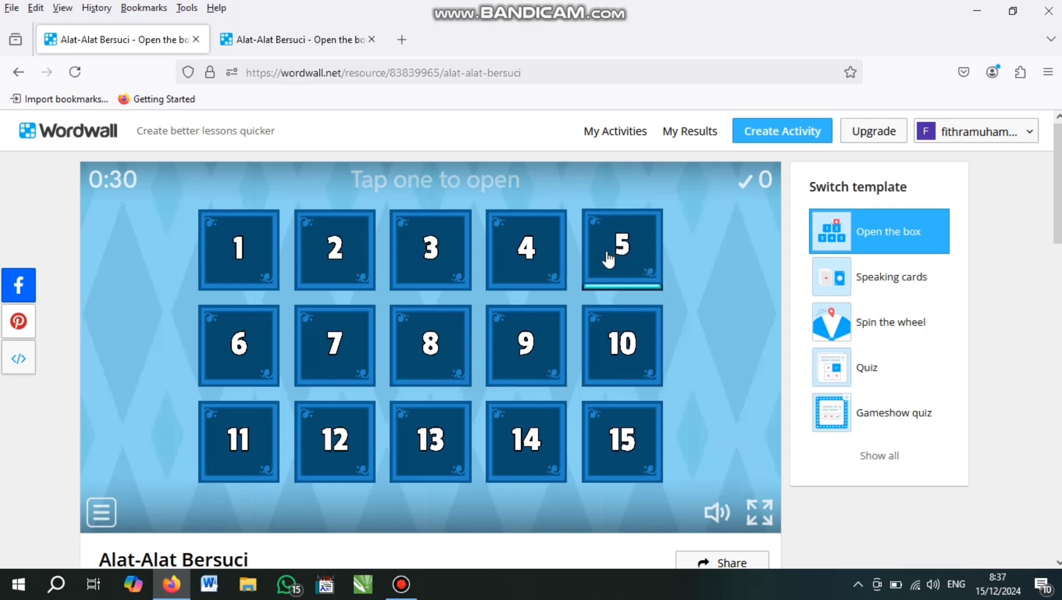
{"action": "left_click", "coordinate": [458, 264]}
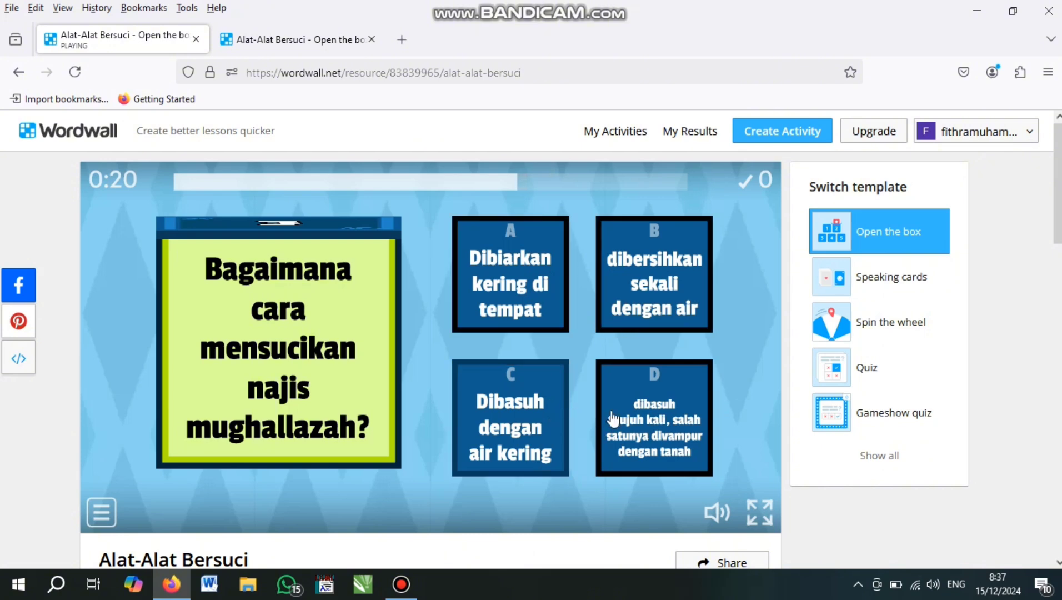
{"action": "left_click", "coordinate": [674, 434]}
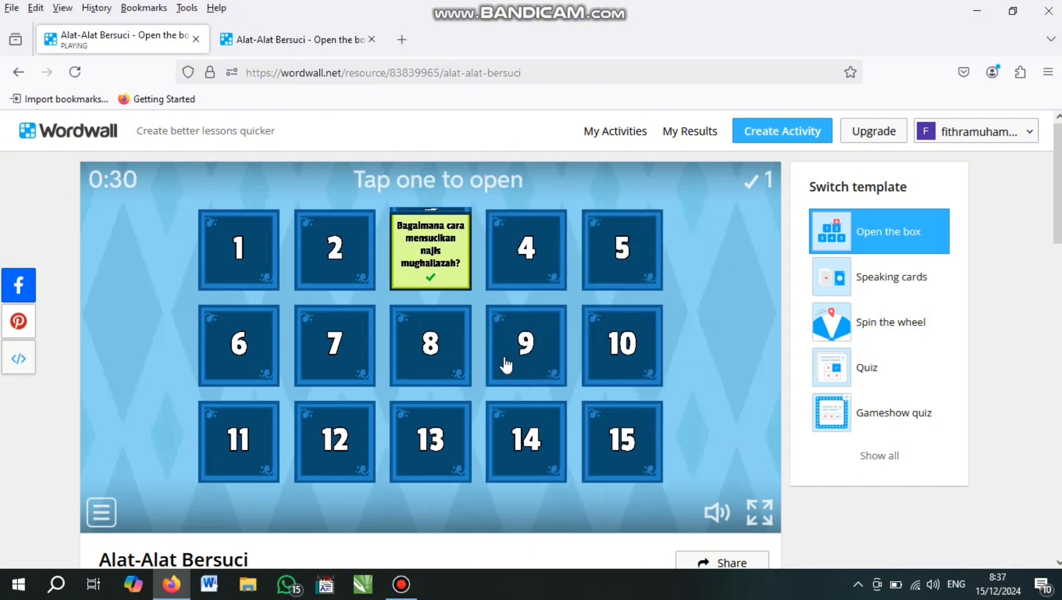
Open box 5 and answer its air mutannajis question with option D, "Air yang tercampur dengan benda bersih".
{"action": "left_click", "coordinate": [603, 358]}
{"action": "left_click", "coordinate": [623, 253]}
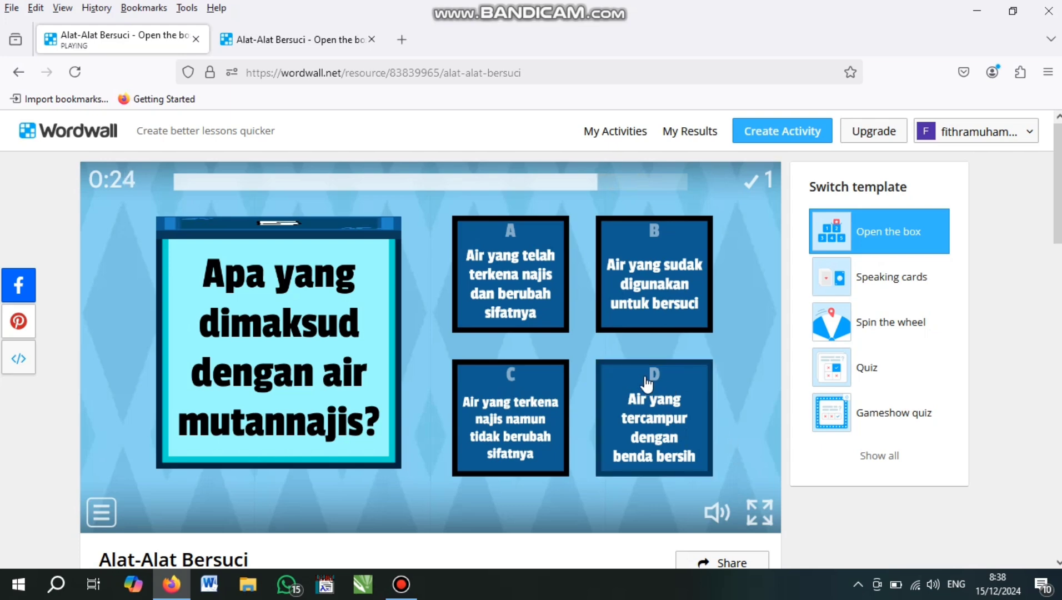
{"action": "left_click", "coordinate": [650, 403]}
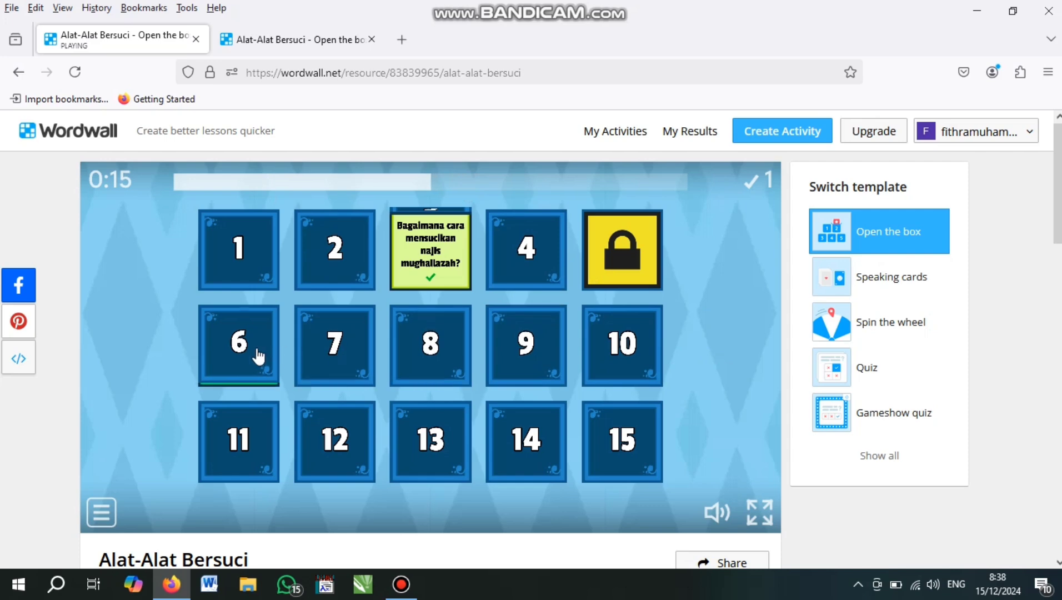
Open box 6 and answer it with "Air teh", and answer box 10's dua kulla question with "270 liter".
{"action": "left_click", "coordinate": [259, 358]}
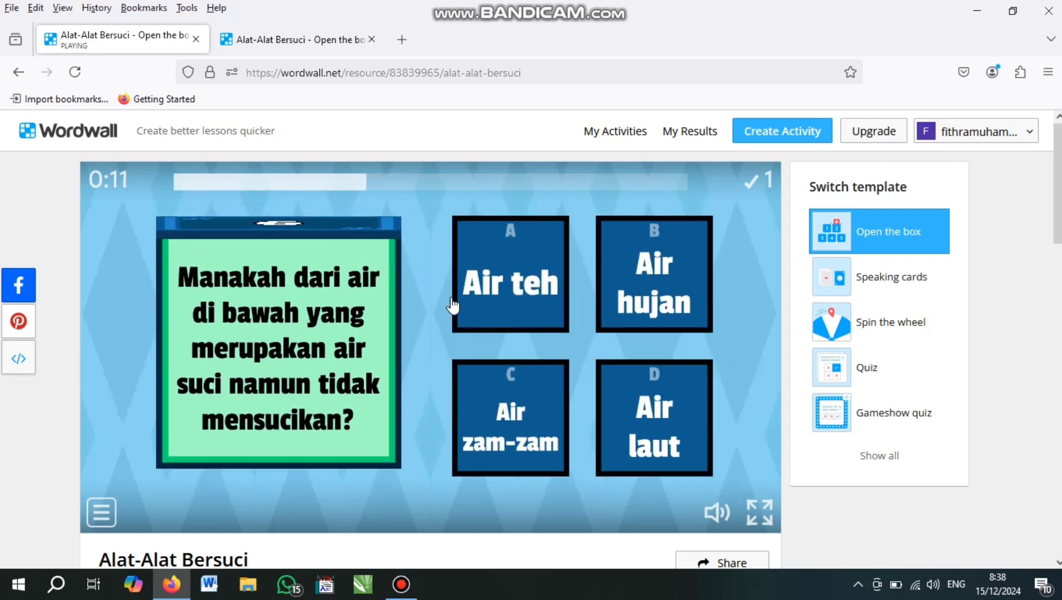
{"action": "left_click", "coordinate": [535, 262]}
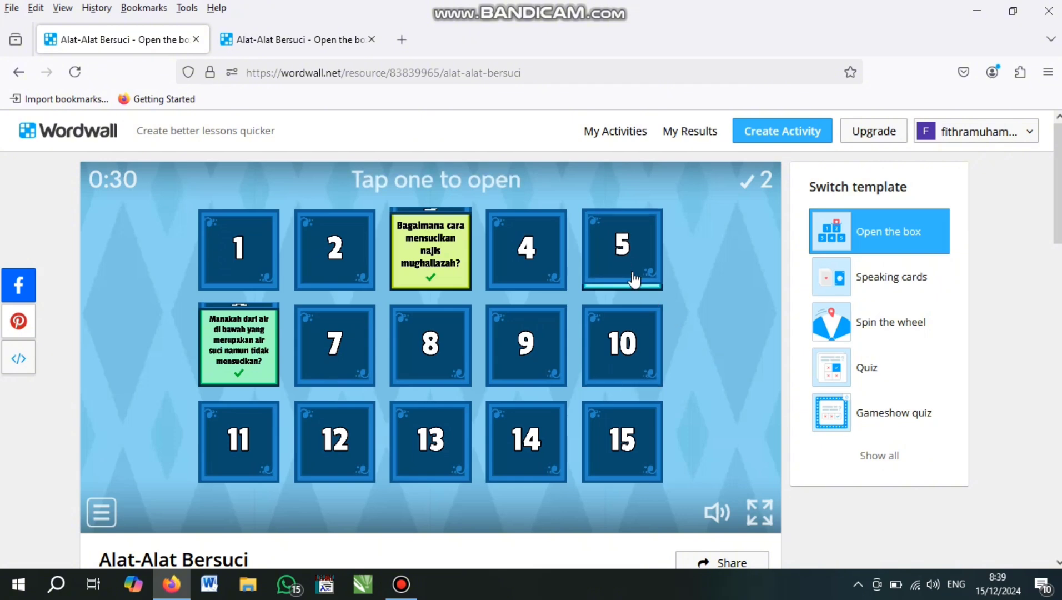
{"action": "left_click", "coordinate": [634, 331]}
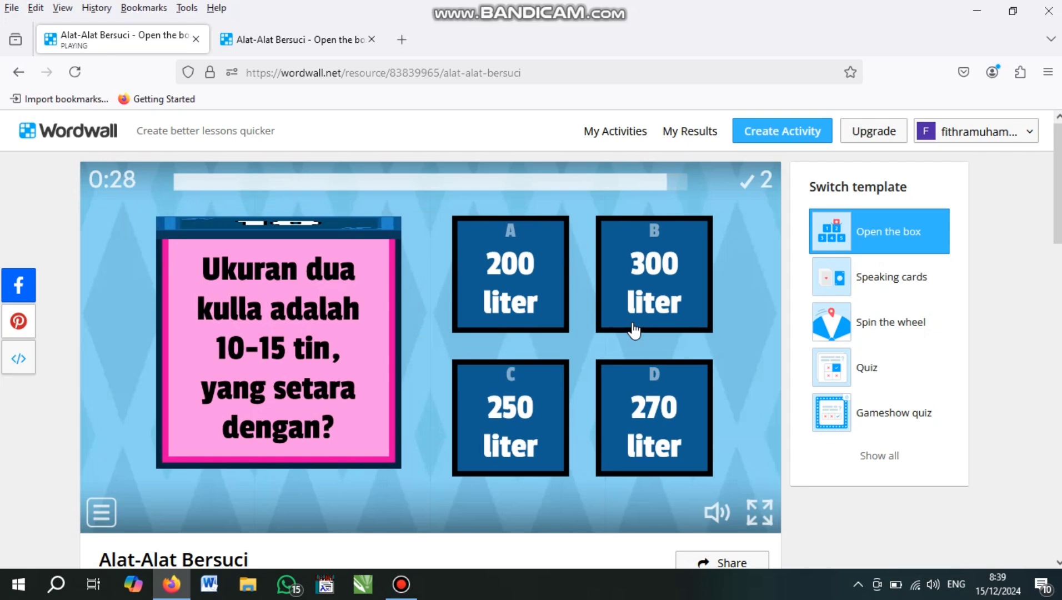
{"action": "left_click", "coordinate": [642, 453]}
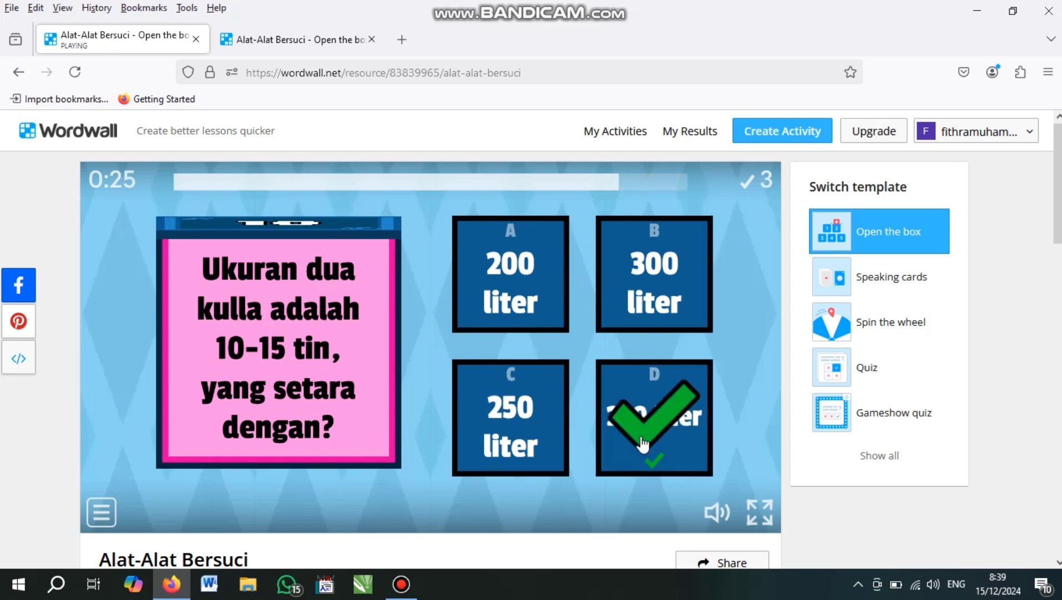